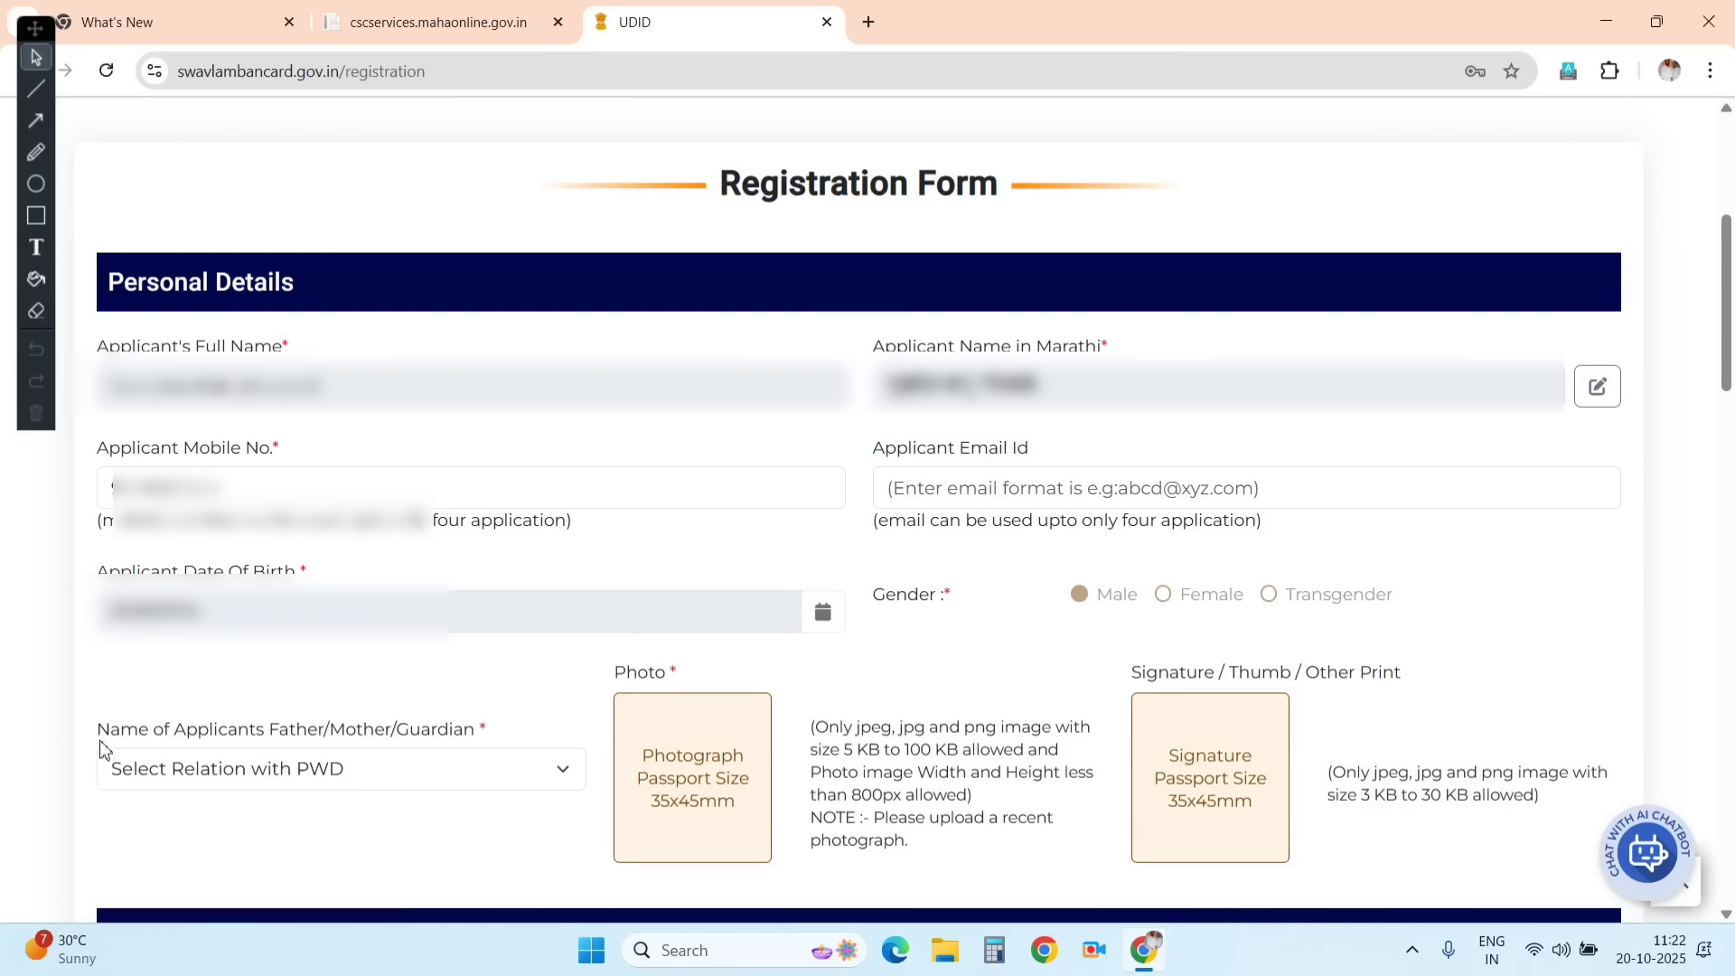
Step: Open and close the guardian relation dropdown without choosing a relation, leaving it unset
{"action": "left_click_drag", "start_coordinate": [102, 744], "coordinate": [398, 751]}
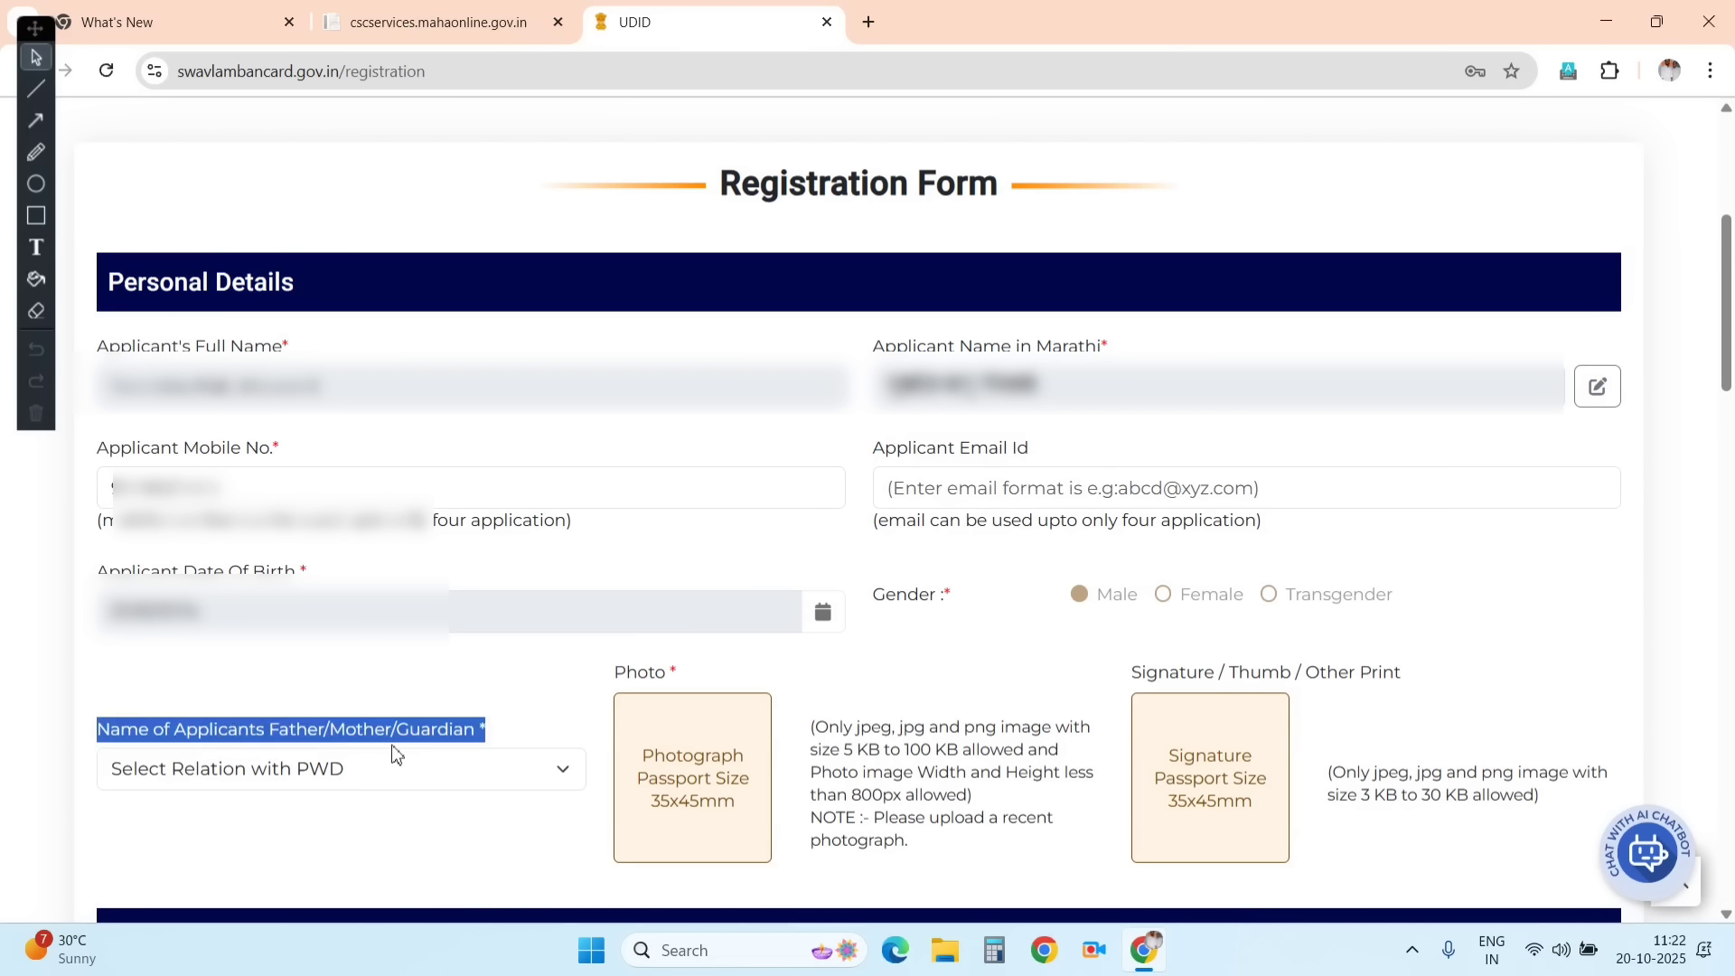
{"action": "left_click", "coordinate": [550, 728]}
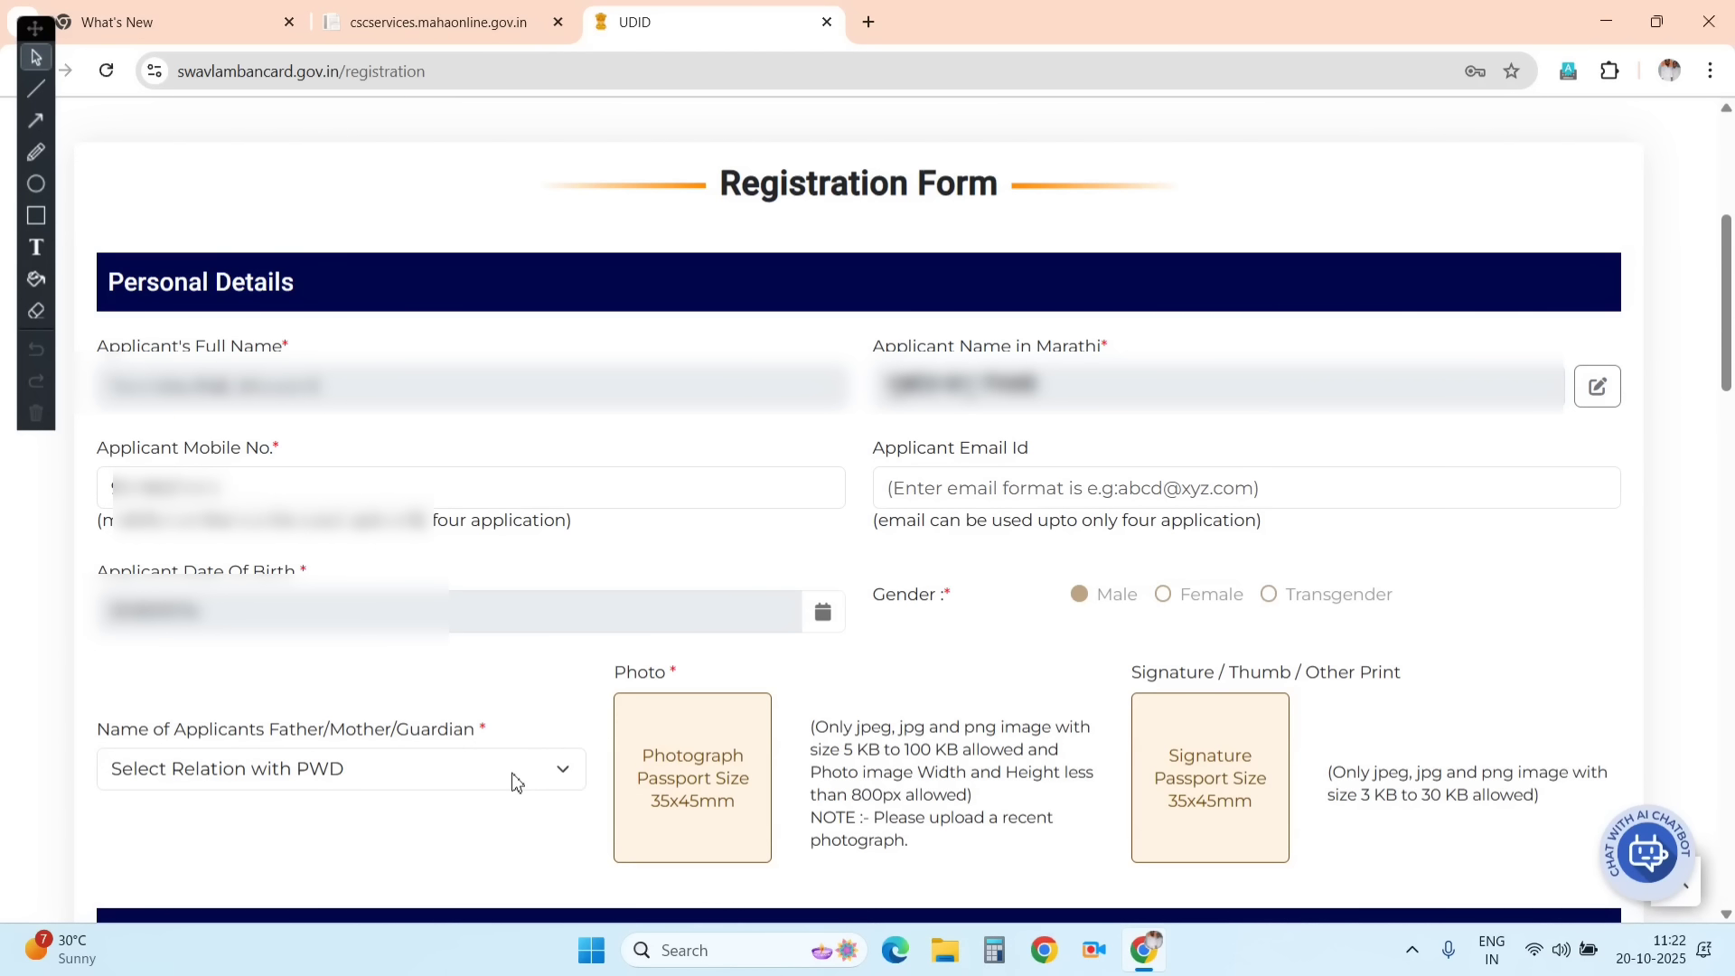
{"action": "left_click", "coordinate": [513, 776]}
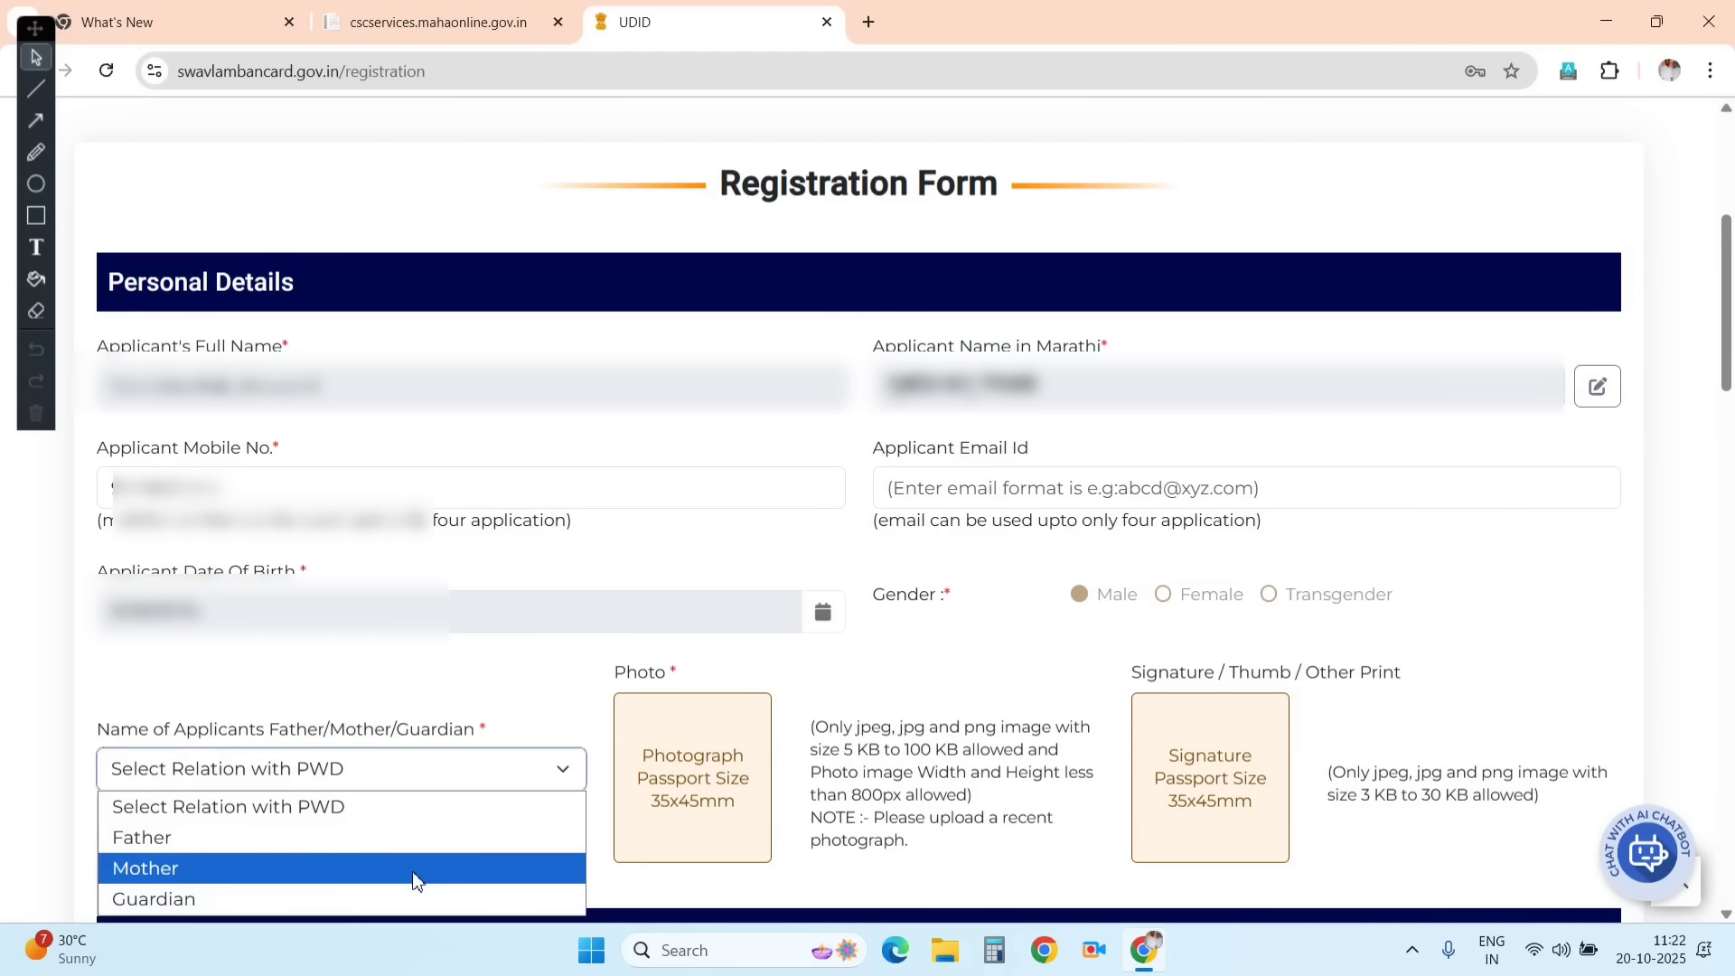
{"action": "left_click", "coordinate": [465, 659]}
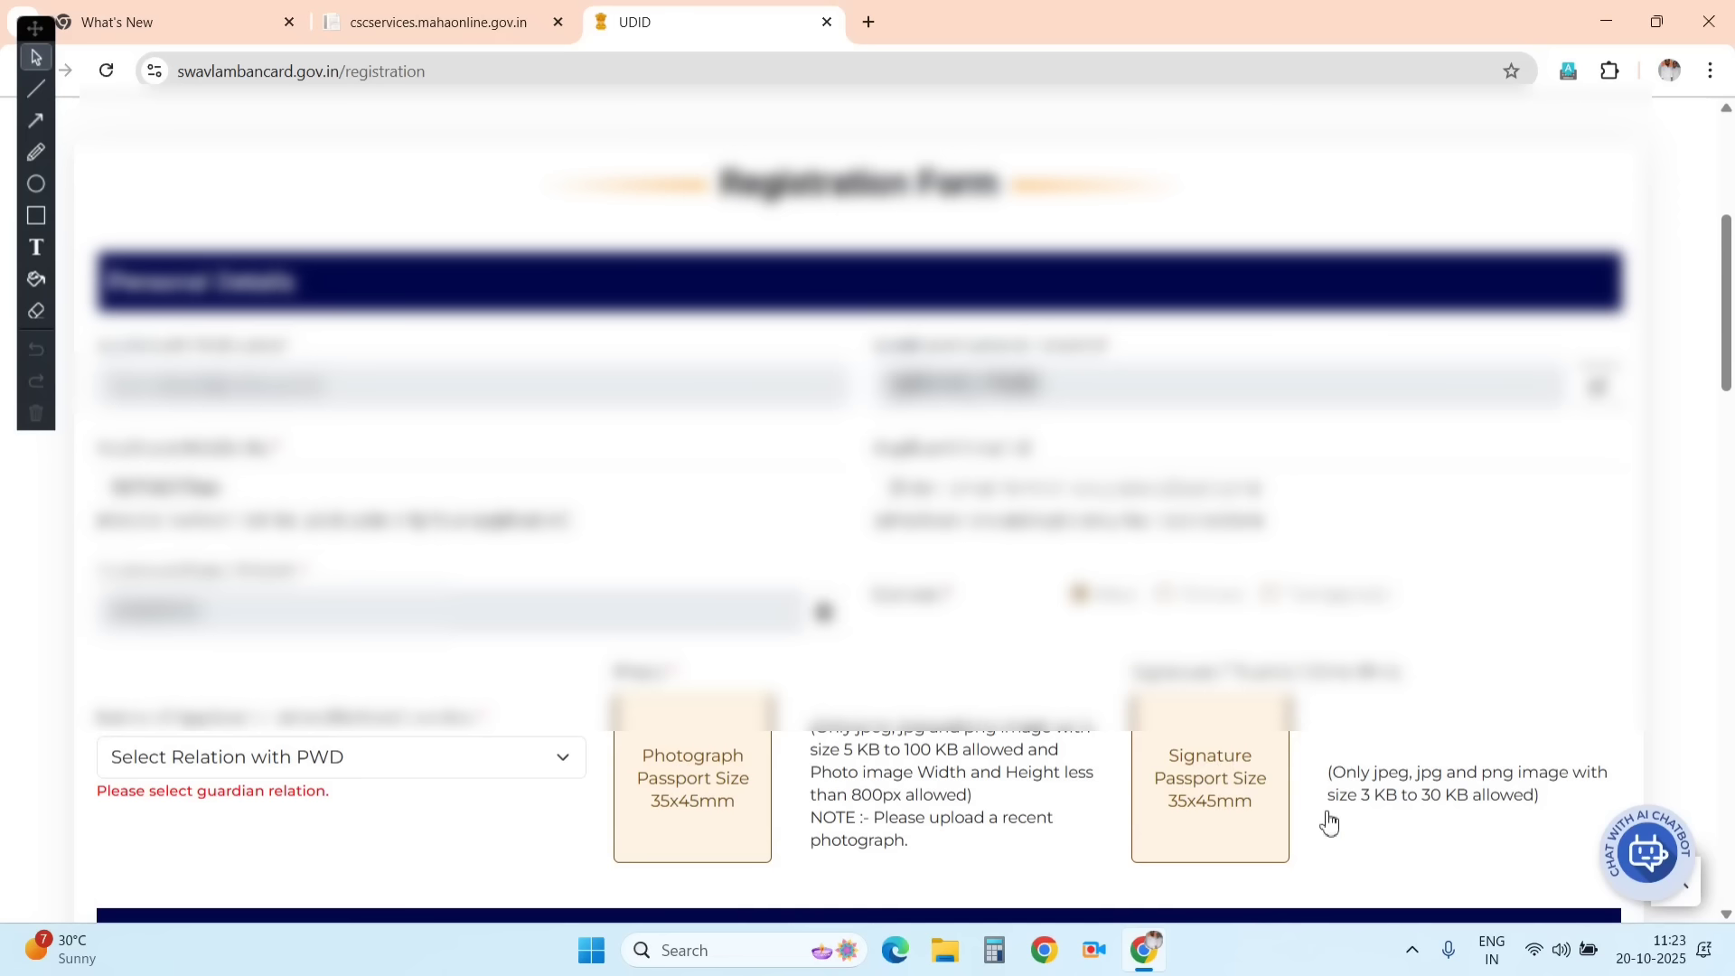
{"action": "left_click", "coordinate": [376, 752]}
{"action": "scroll", "coordinate": [591, 624], "scroll_direction": "down", "scroll_amount": 5}
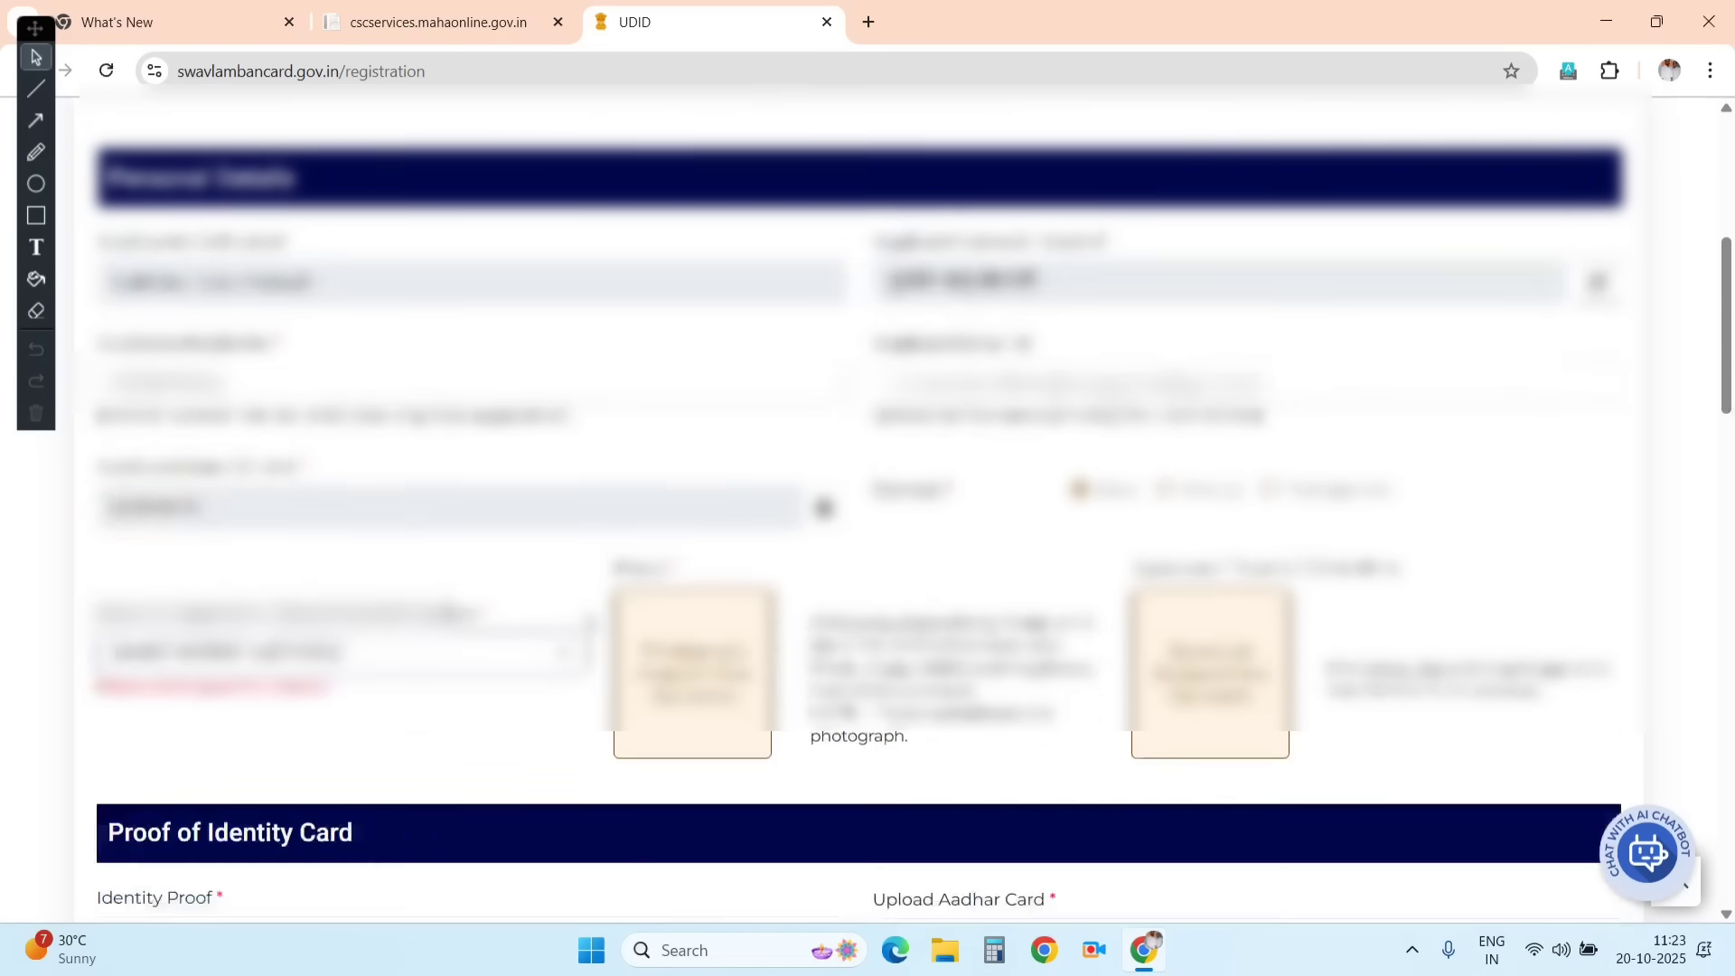
{"action": "scroll", "coordinate": [590, 623], "scroll_direction": "down", "scroll_amount": 1}
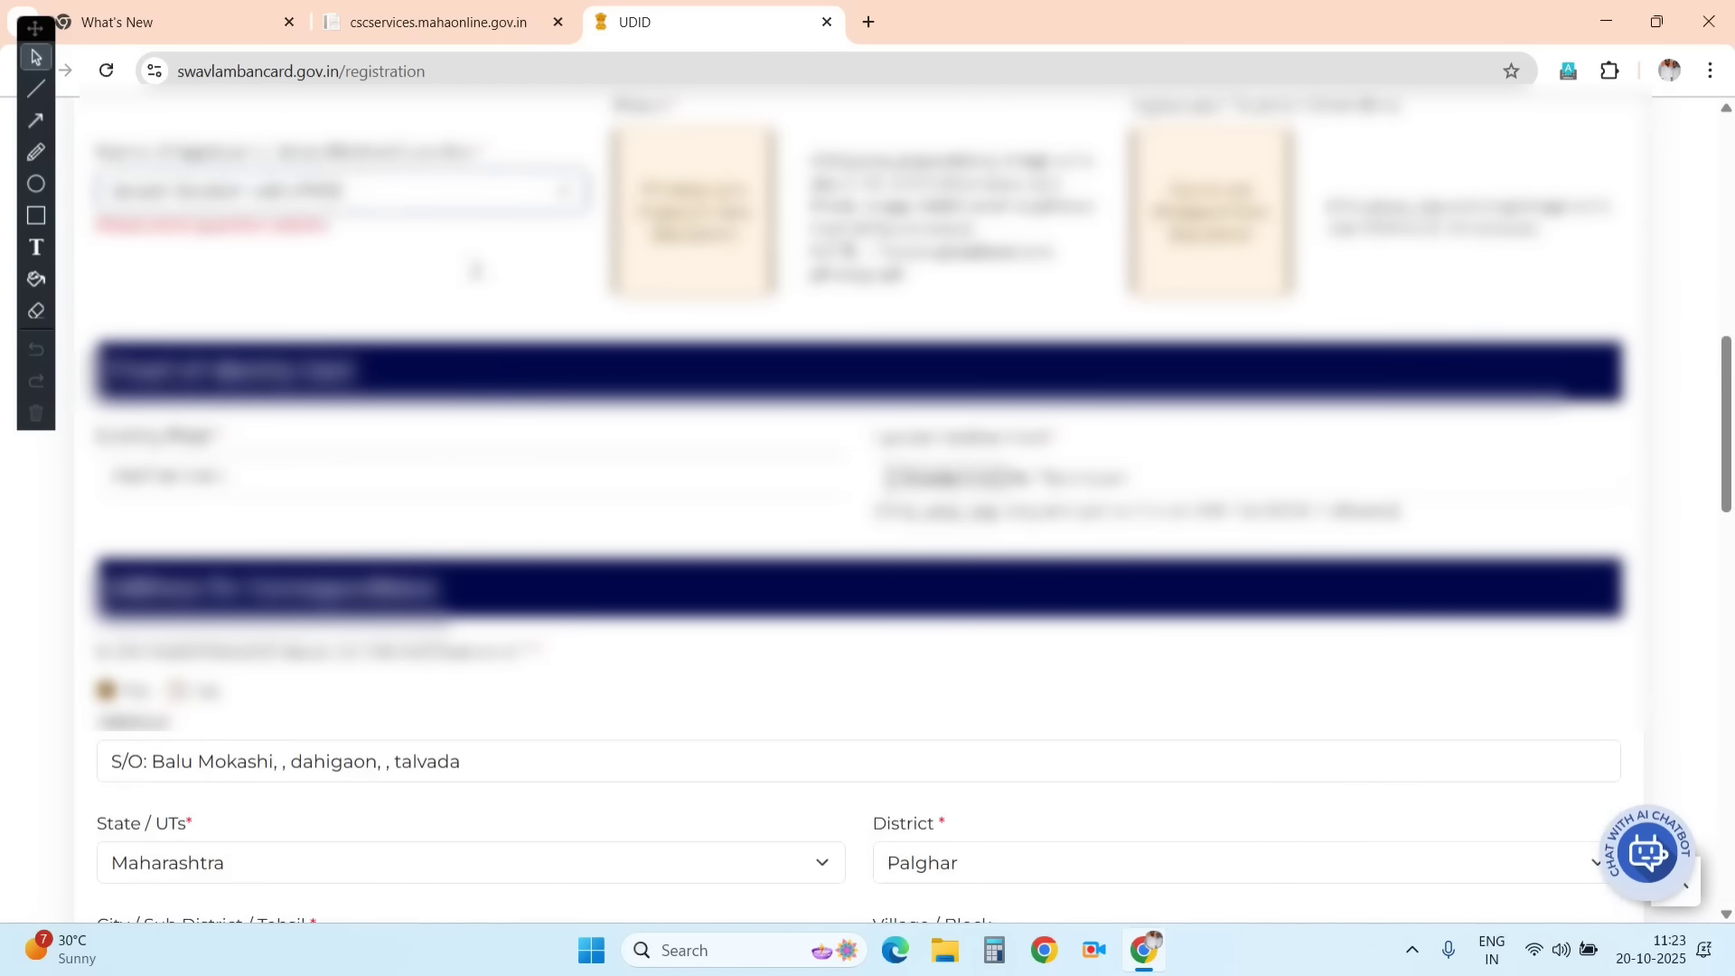
Step: Choose Father as guardian relation, then enter the father's name and the guardian's contact number
{"action": "left_click", "coordinate": [431, 195]}
{"action": "left_click", "coordinate": [394, 257]}
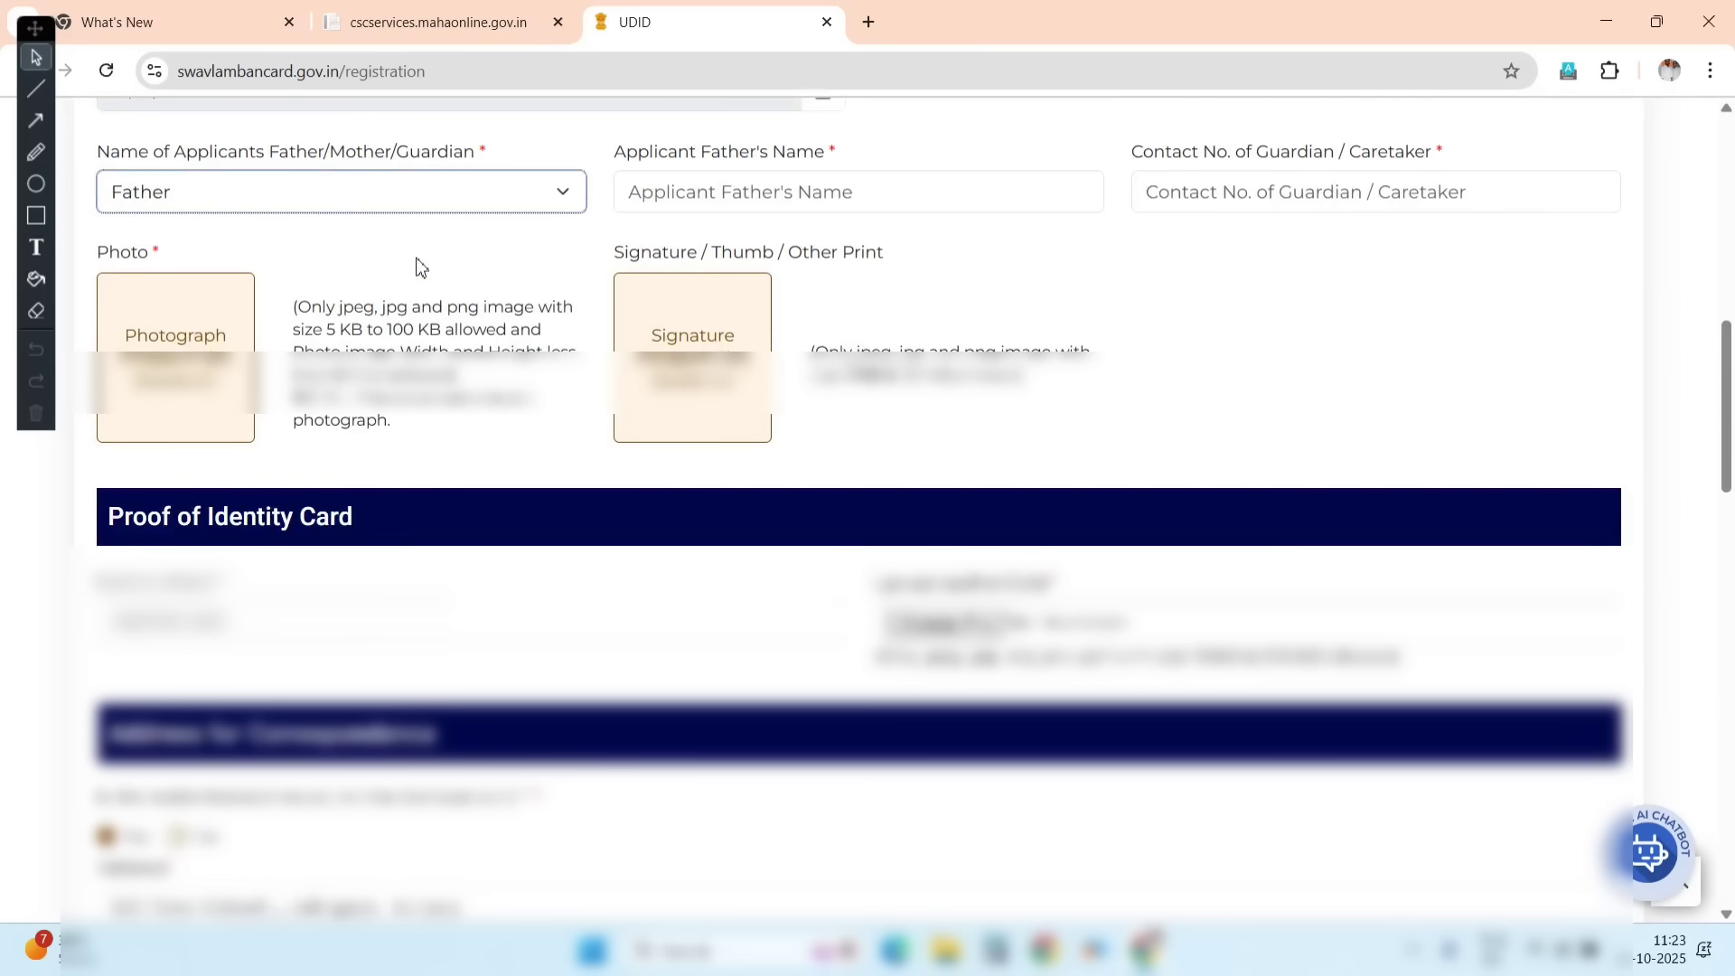
{"action": "left_click", "coordinate": [728, 213]}
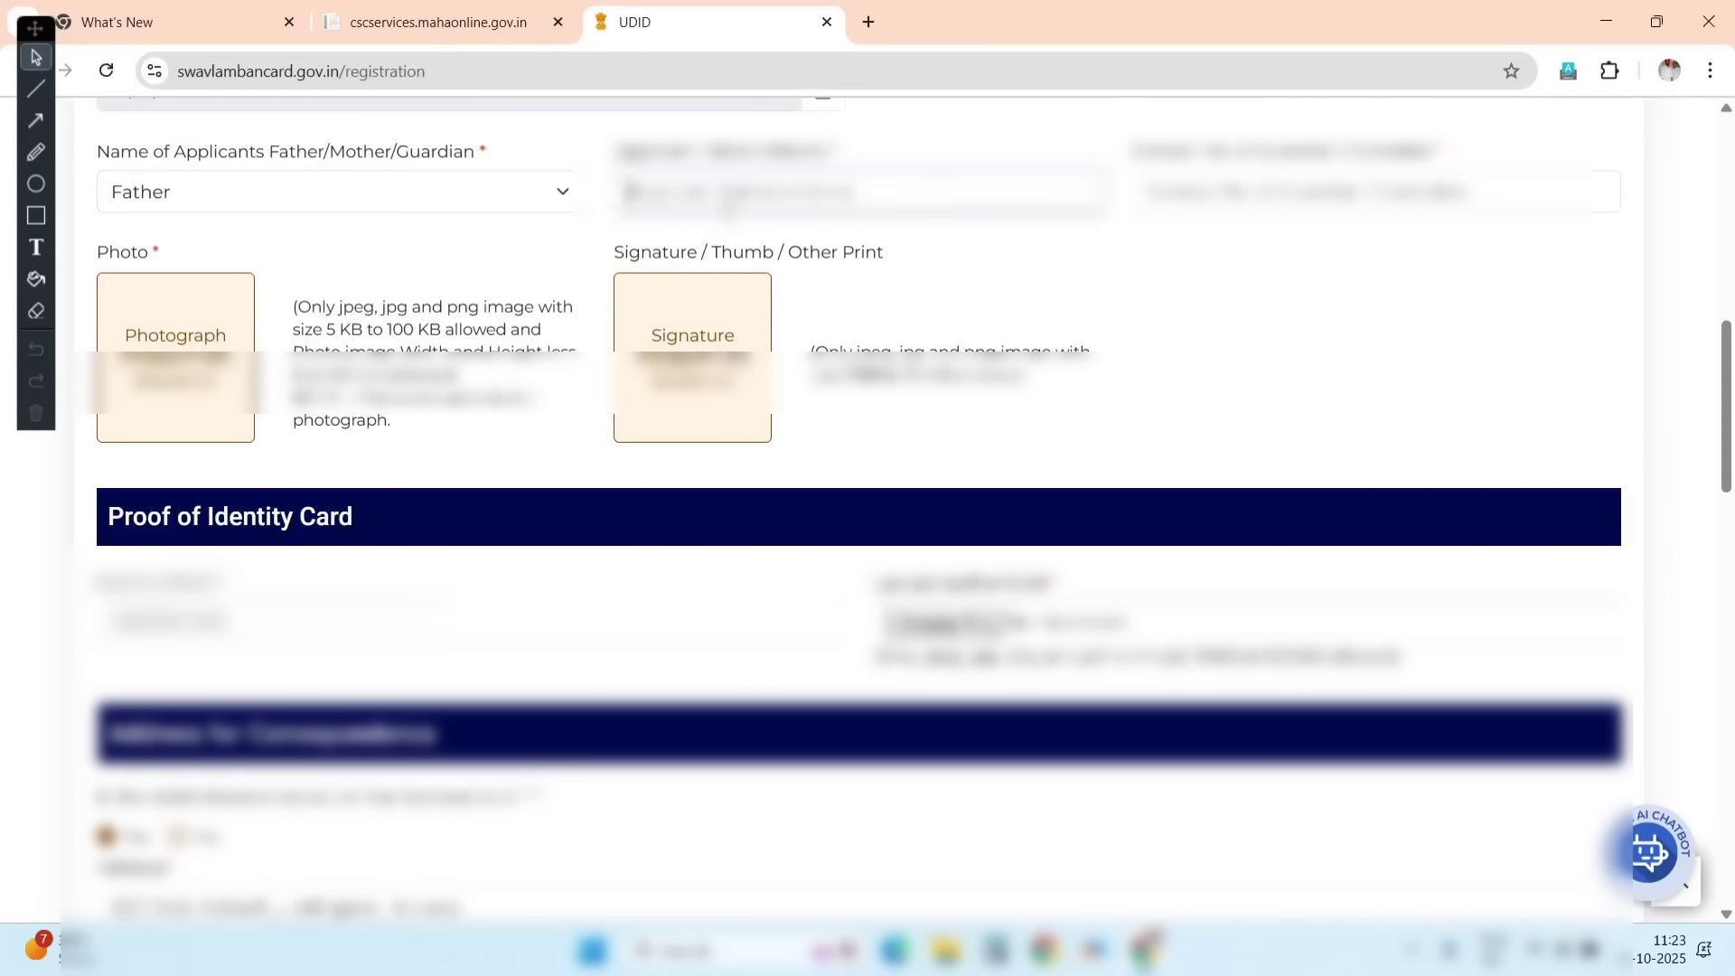
{"action": "type", "text": "Bhr"}
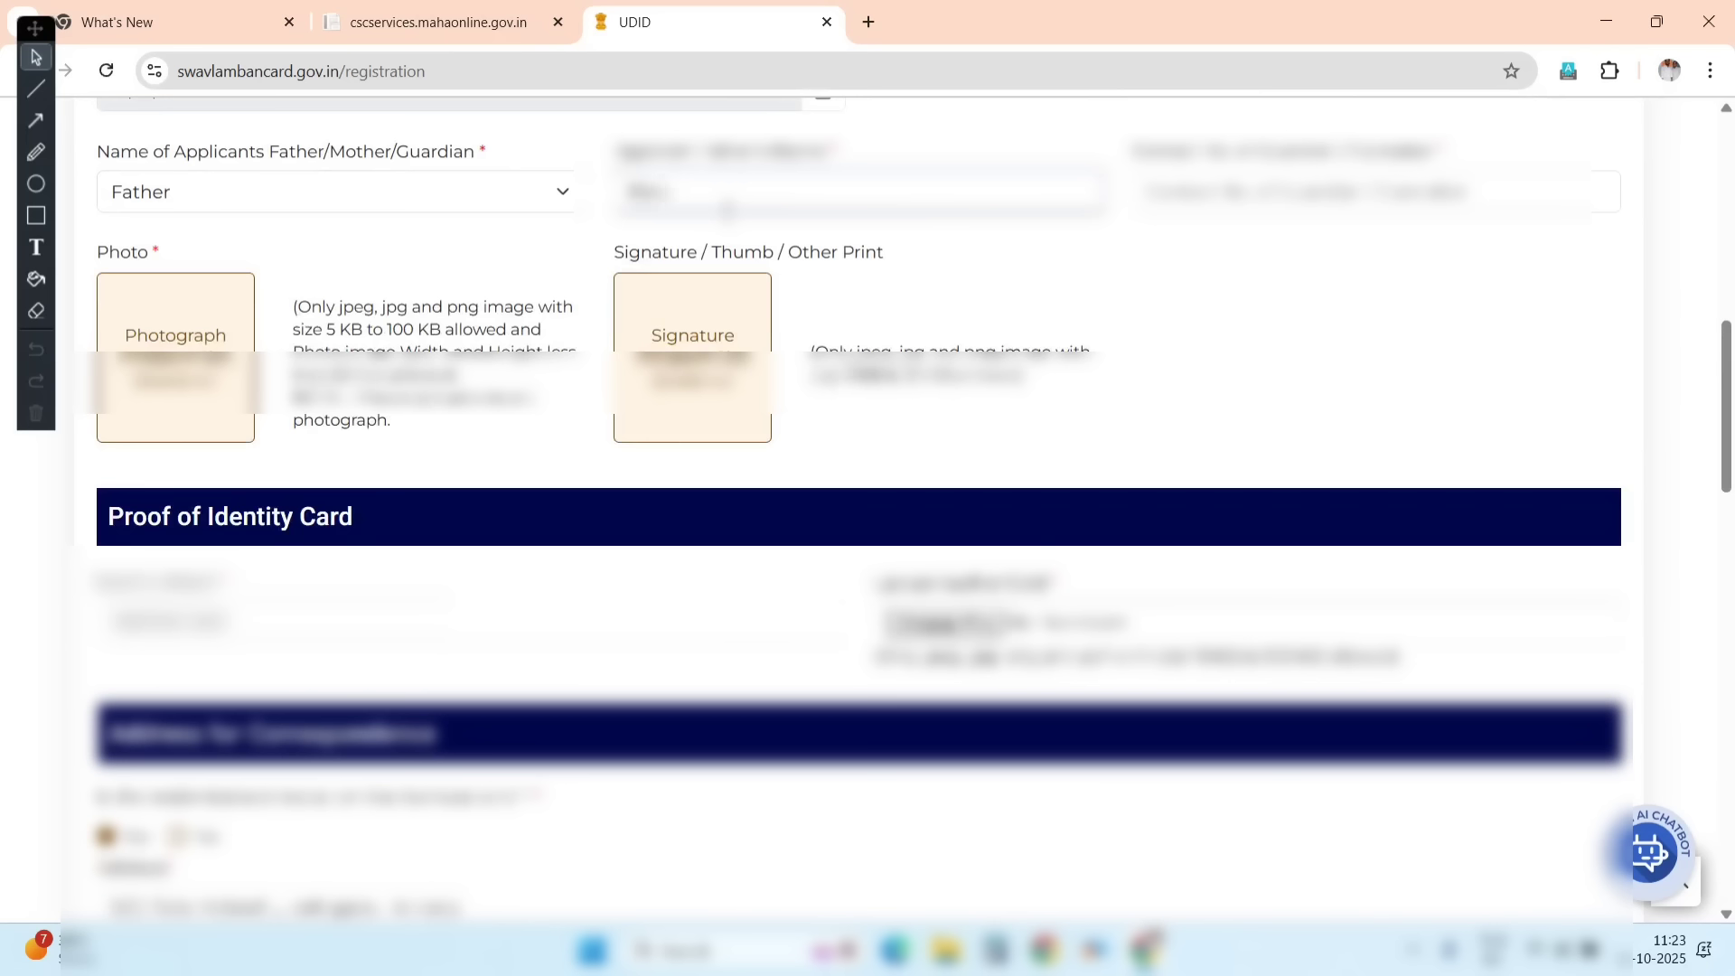
{"action": "type", "text": " dadarao"}
{"action": "left_click", "coordinate": [1203, 202]}
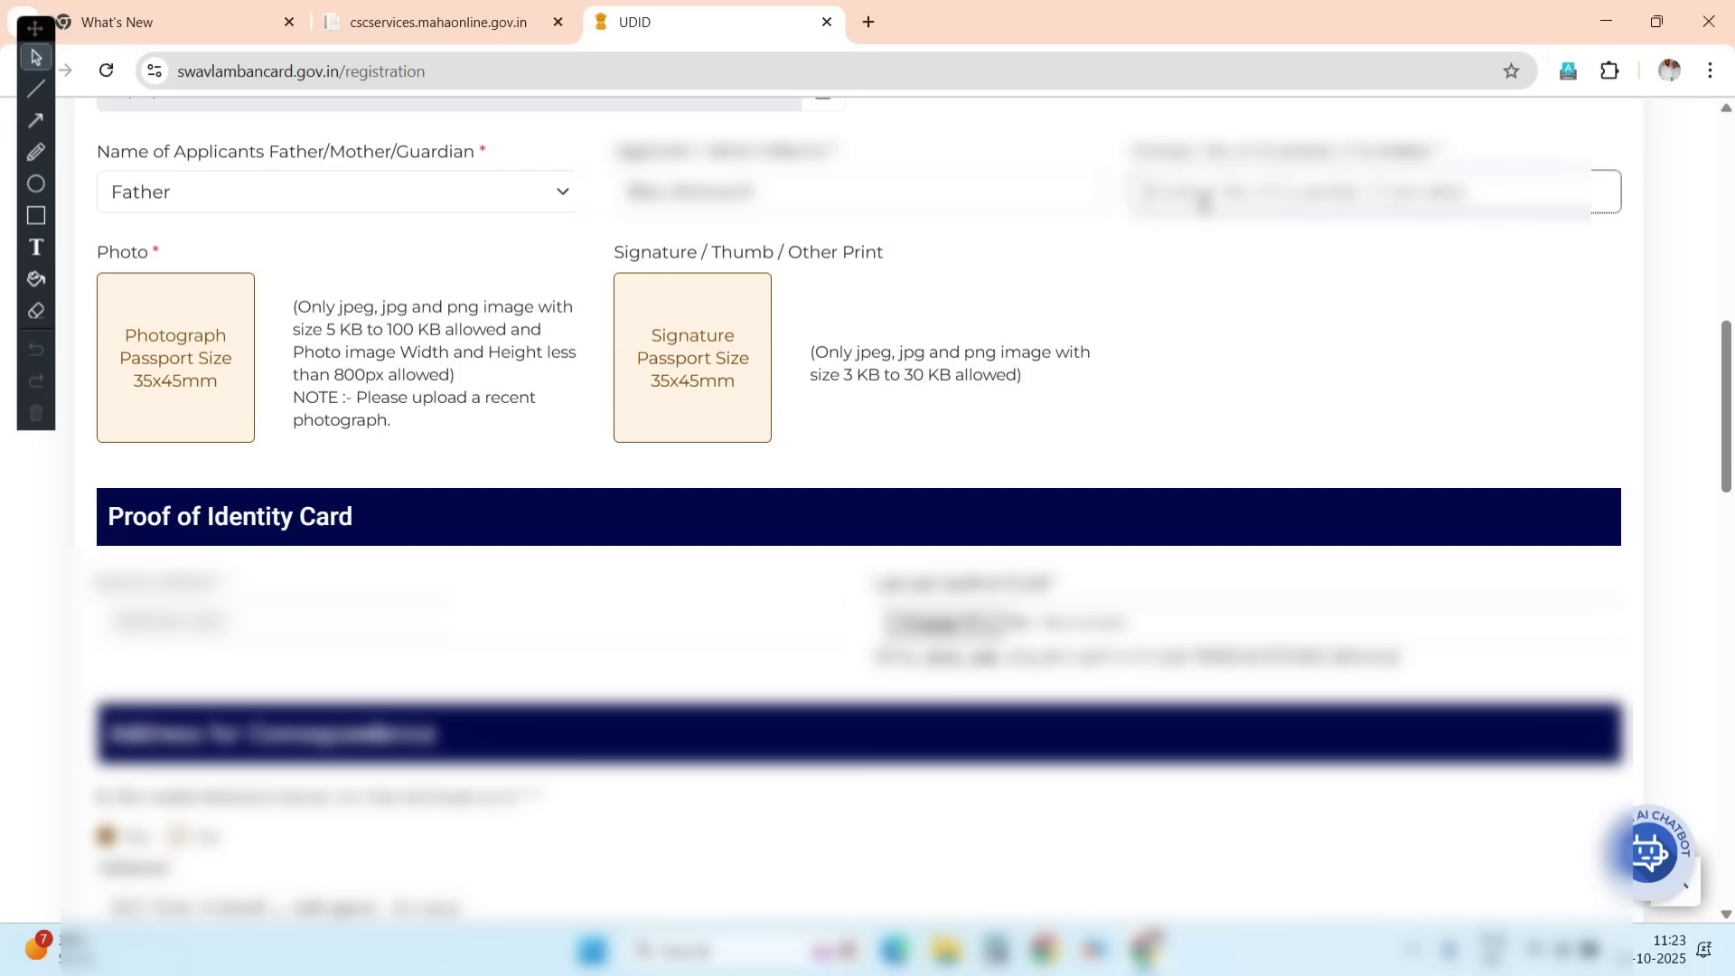
{"action": "type", "text": "9"}
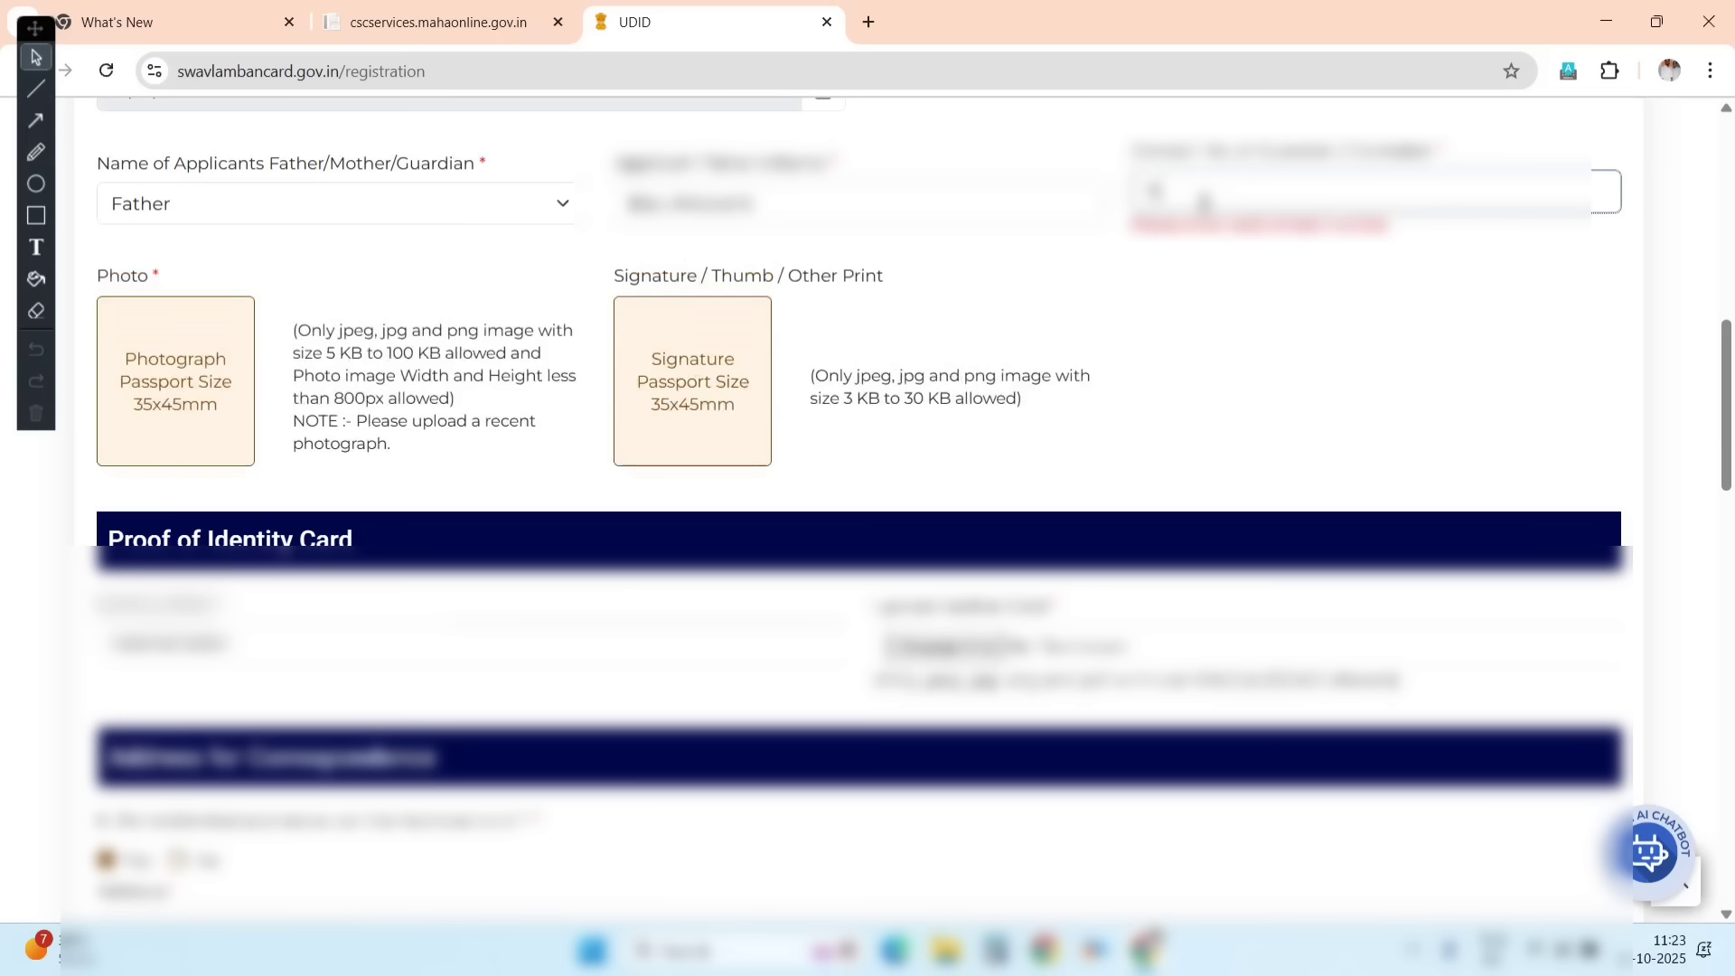
{"action": "type", "text": "88"}
{"action": "scroll", "coordinate": [160, 233], "scroll_direction": "down", "scroll_amount": 5}
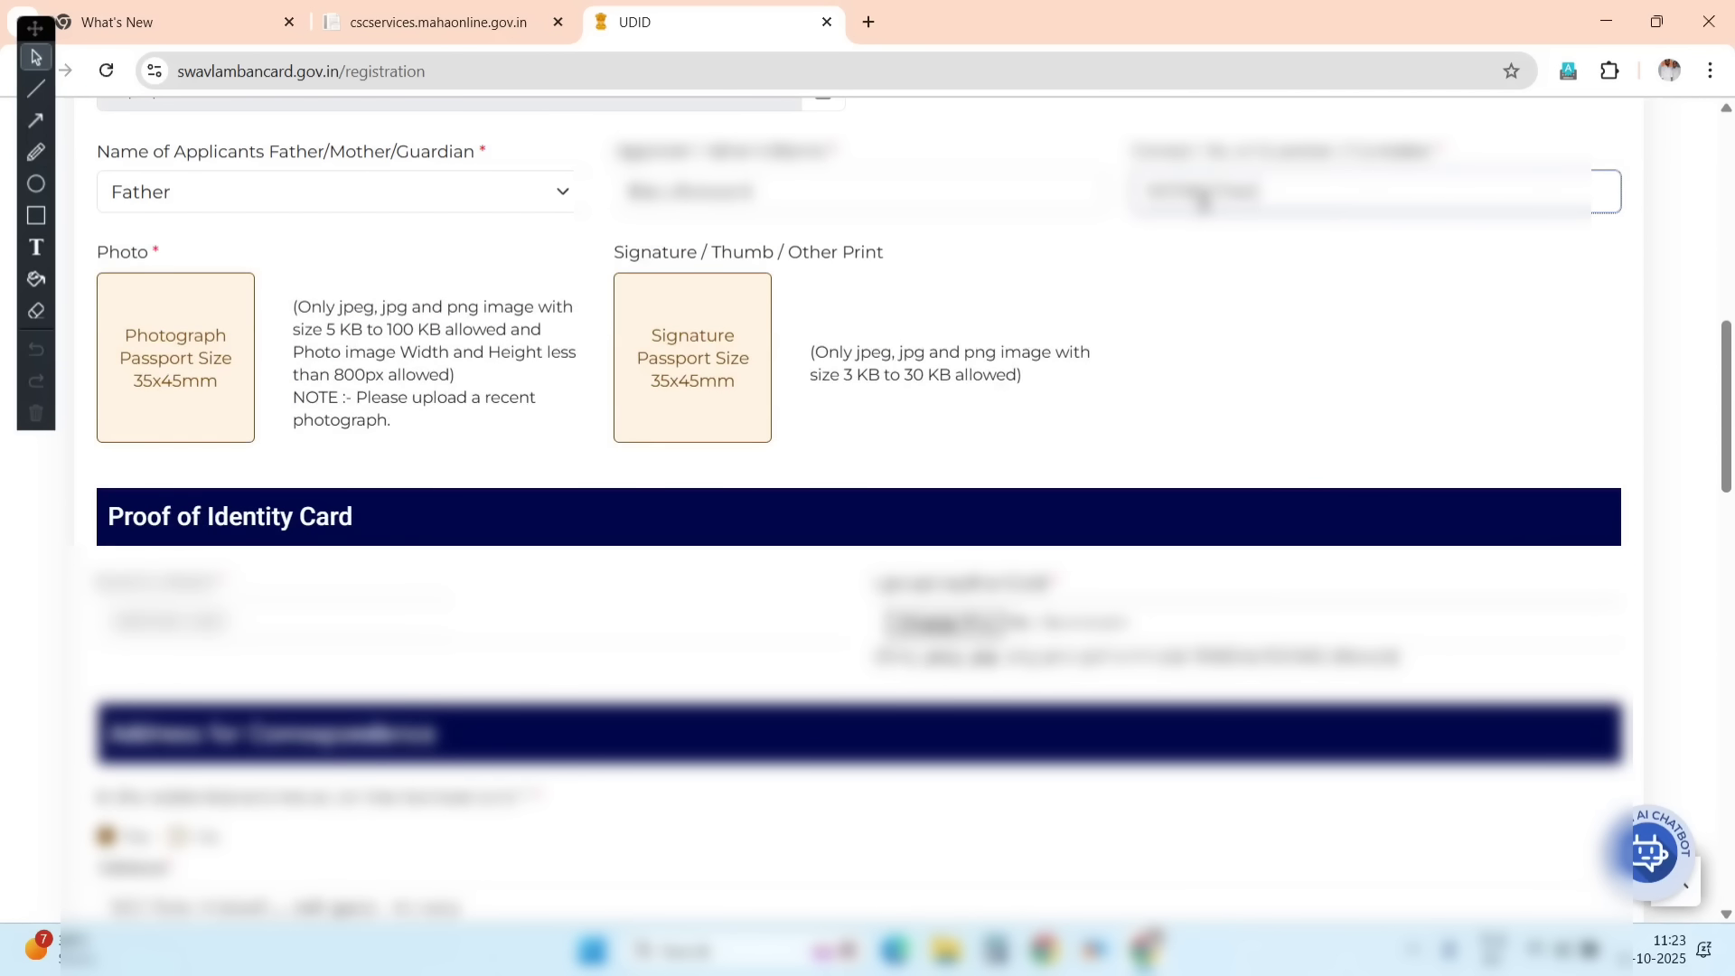
{"action": "left_click_drag", "start_coordinate": [93, 205], "coordinate": [268, 209]}
Step: Point out Aadhar Card as identity proof and the Aadhaar residential address question, then scroll on
{"action": "left_click", "coordinate": [384, 196]}
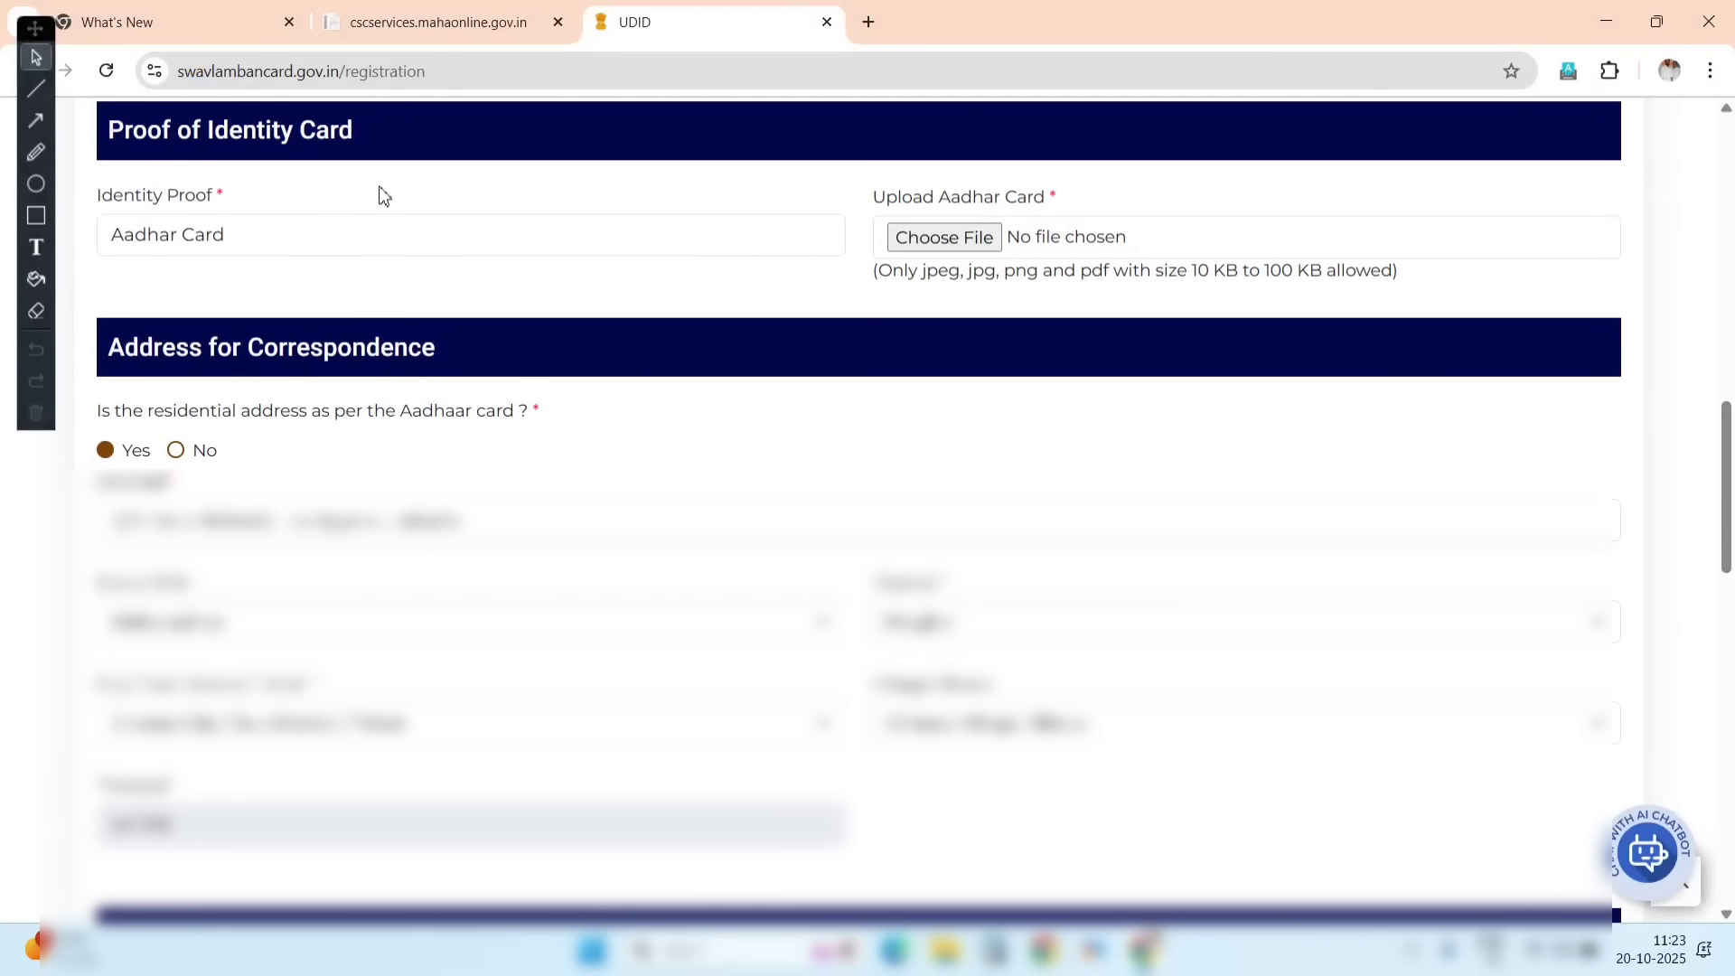
{"action": "left_click", "coordinate": [221, 246]}
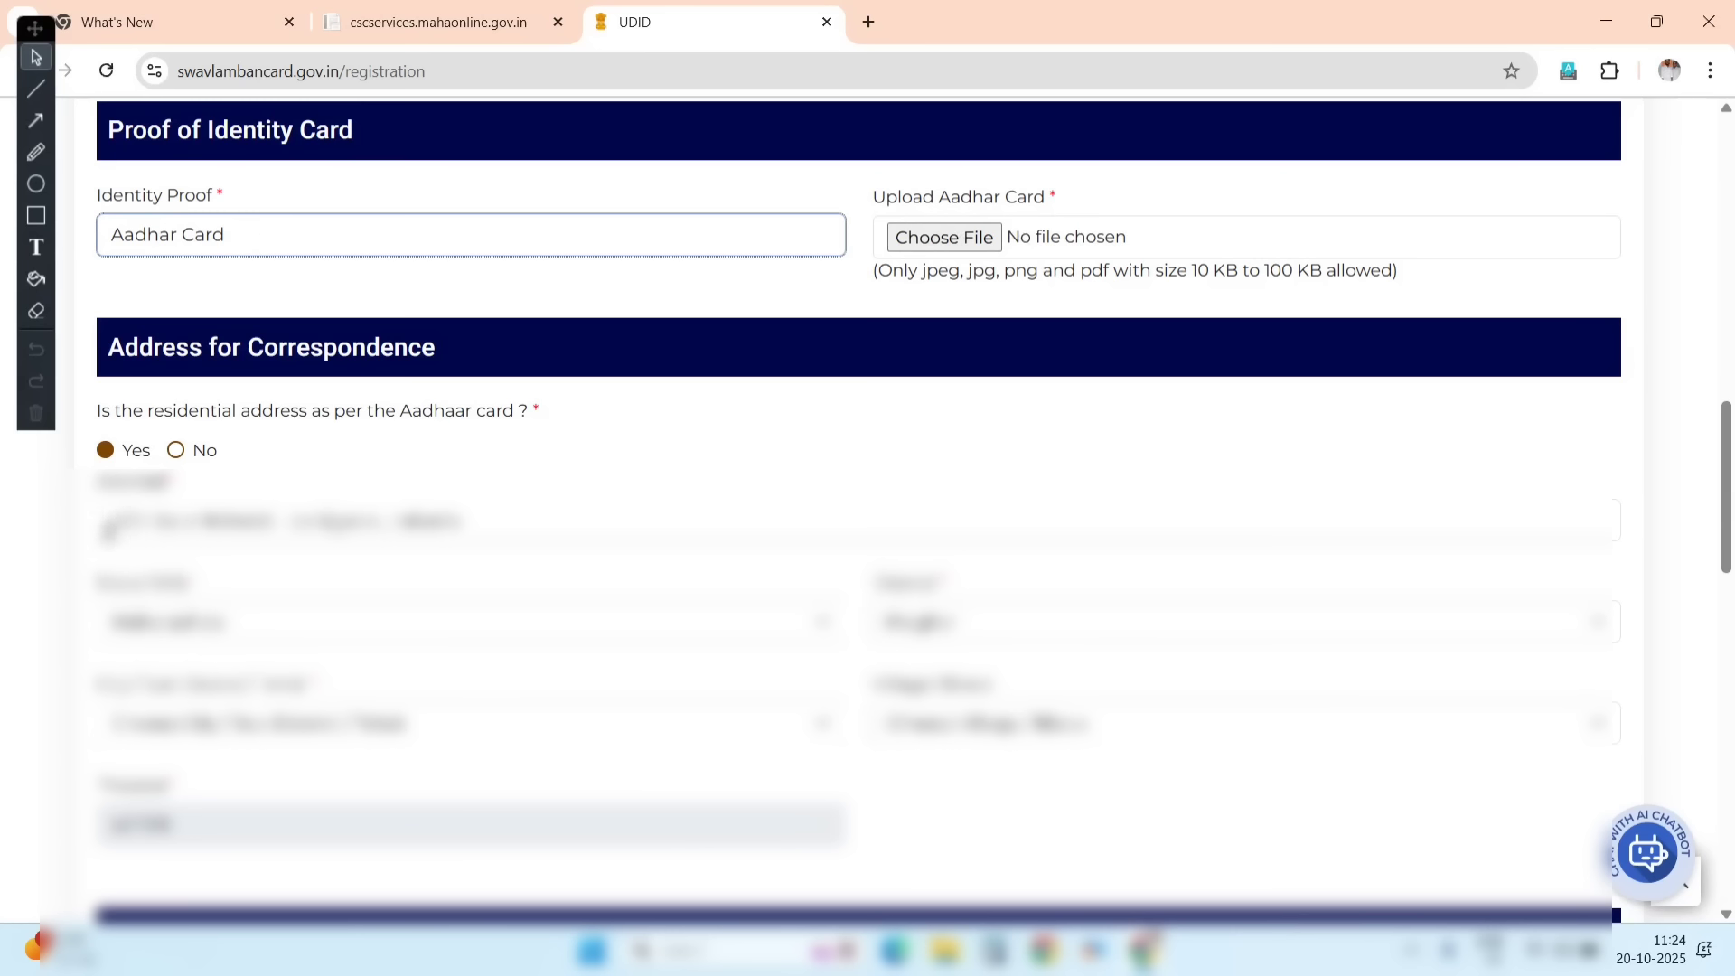
{"action": "left_click_drag", "start_coordinate": [96, 414], "coordinate": [642, 428]}
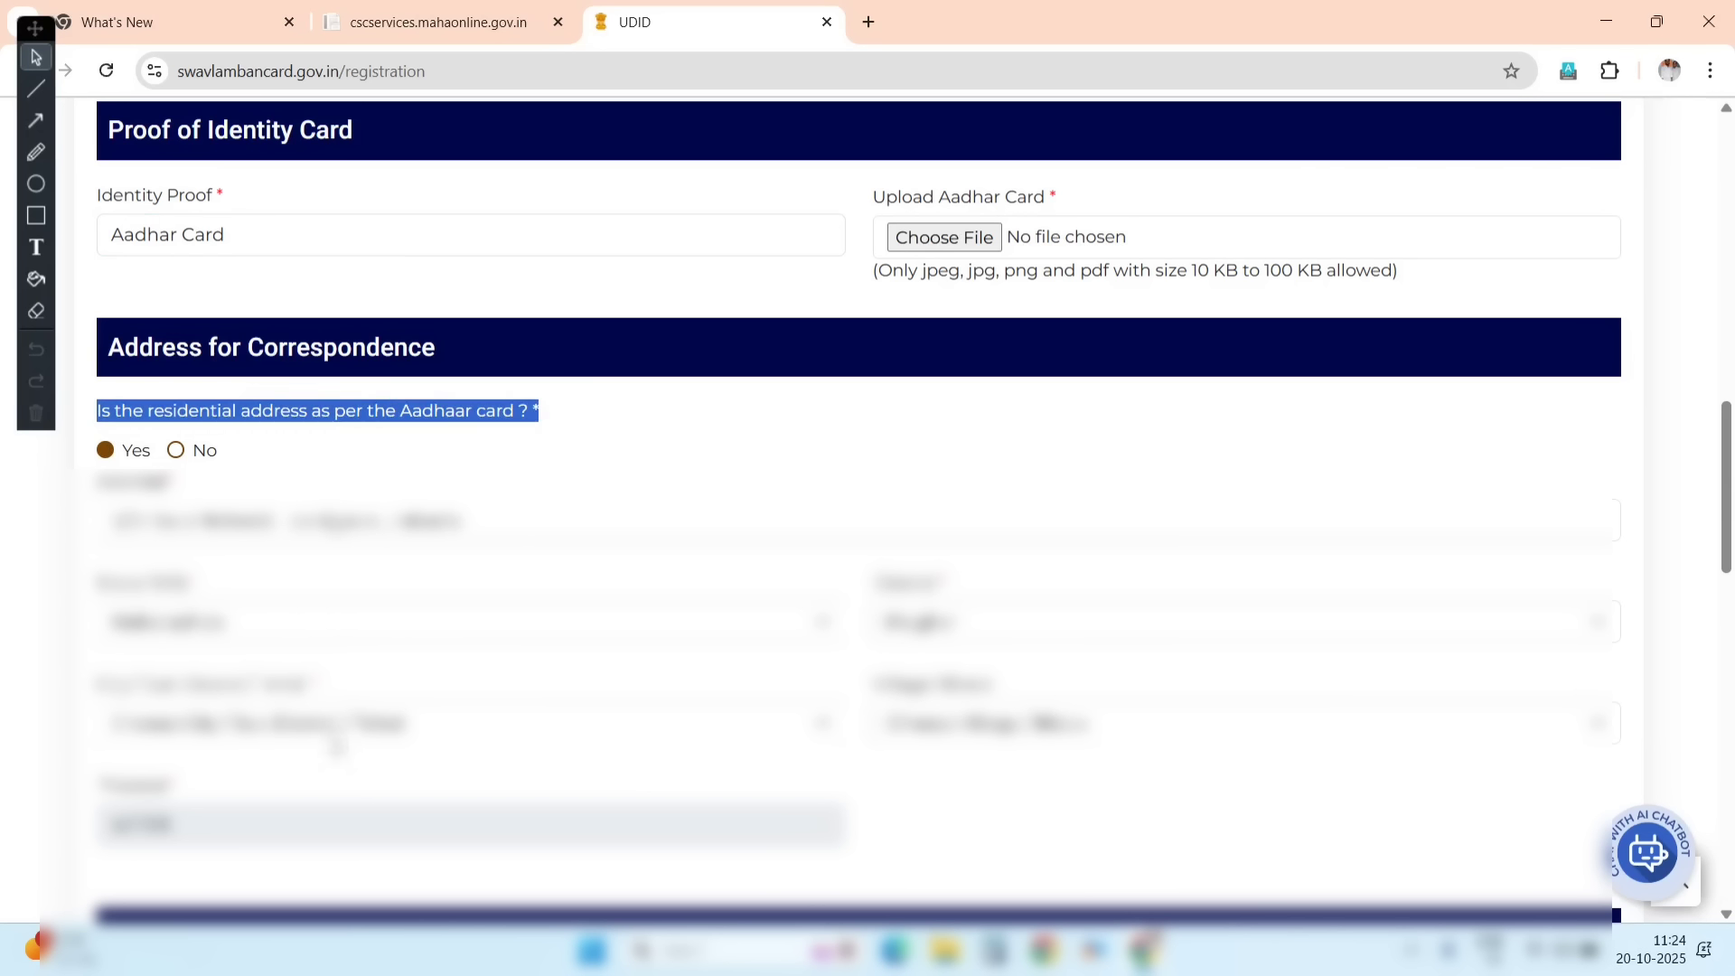
{"action": "scroll", "coordinate": [764, 562], "scroll_direction": "down", "scroll_amount": 8}
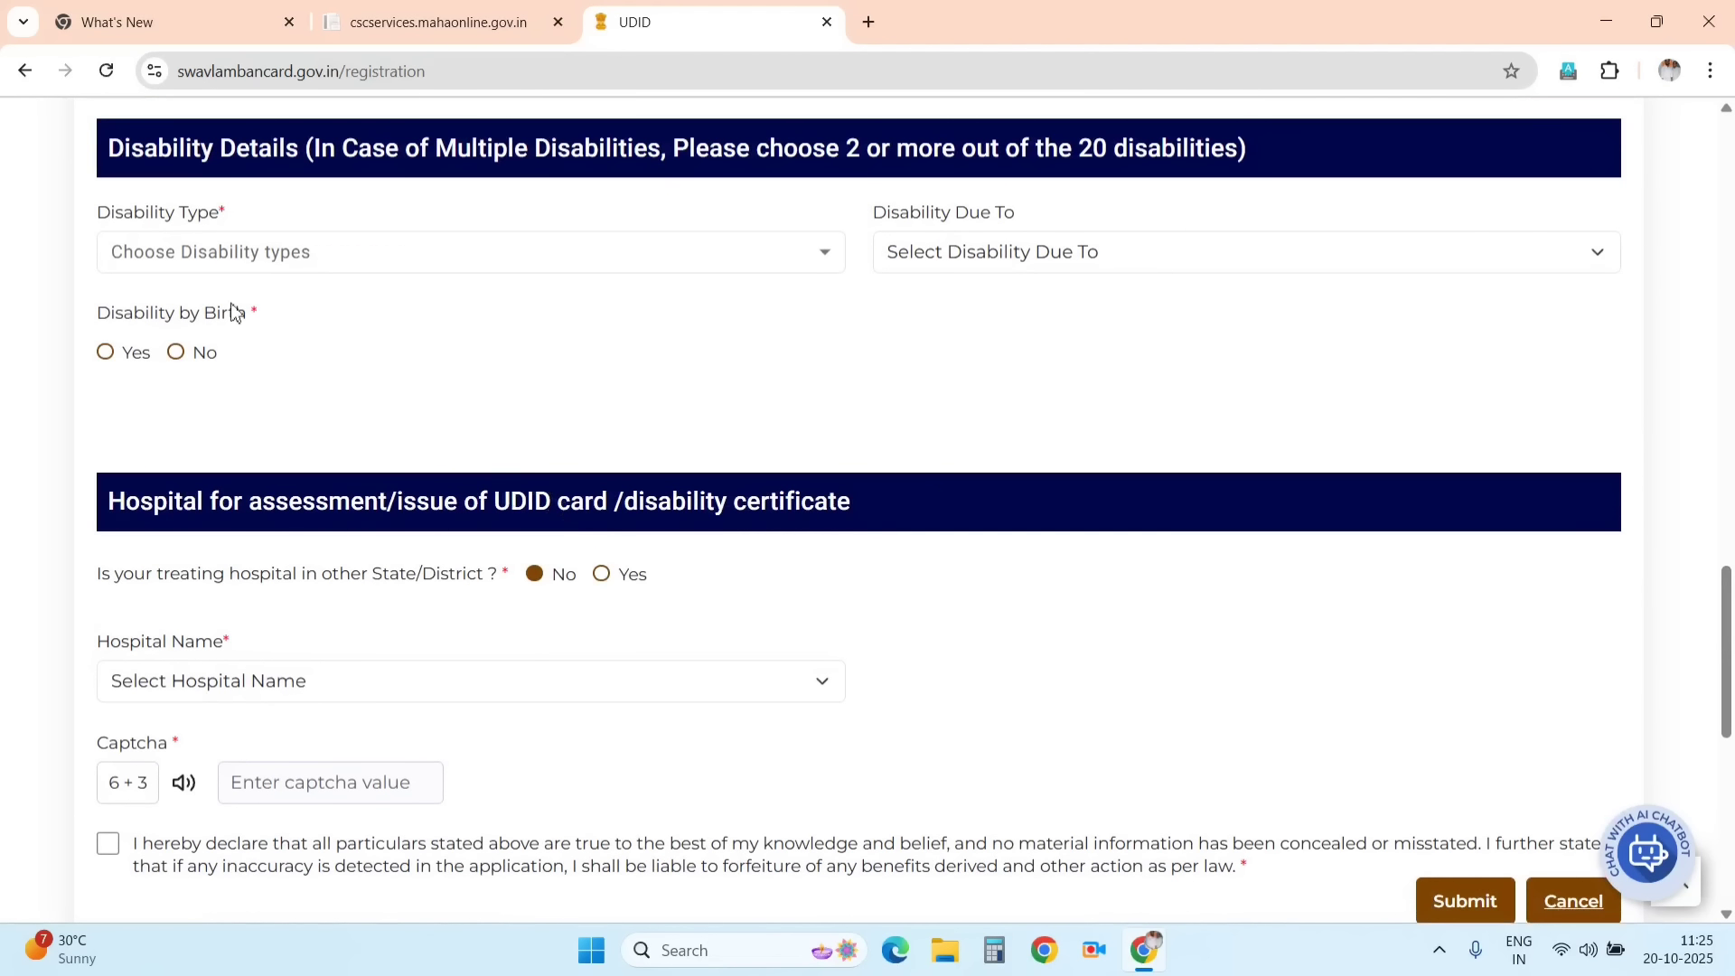
Step: Select Low Vision as the disability type, with Accident as the cause
{"action": "left_click", "coordinate": [244, 254]}
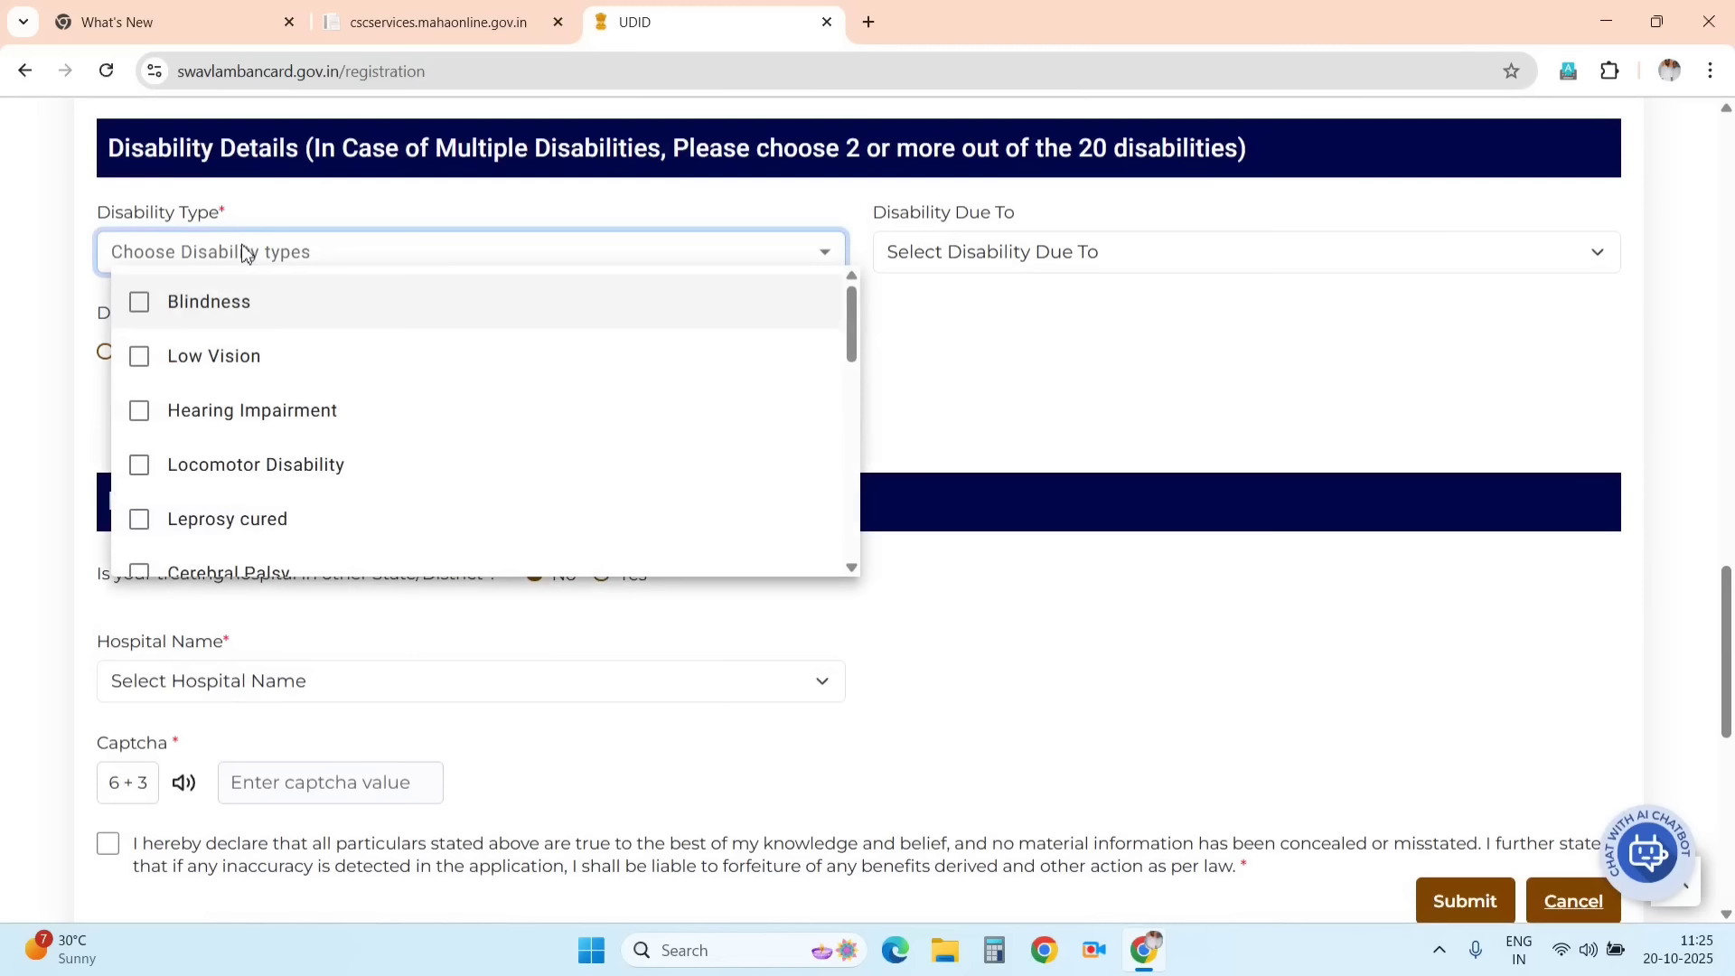
{"action": "left_click", "coordinate": [208, 361]}
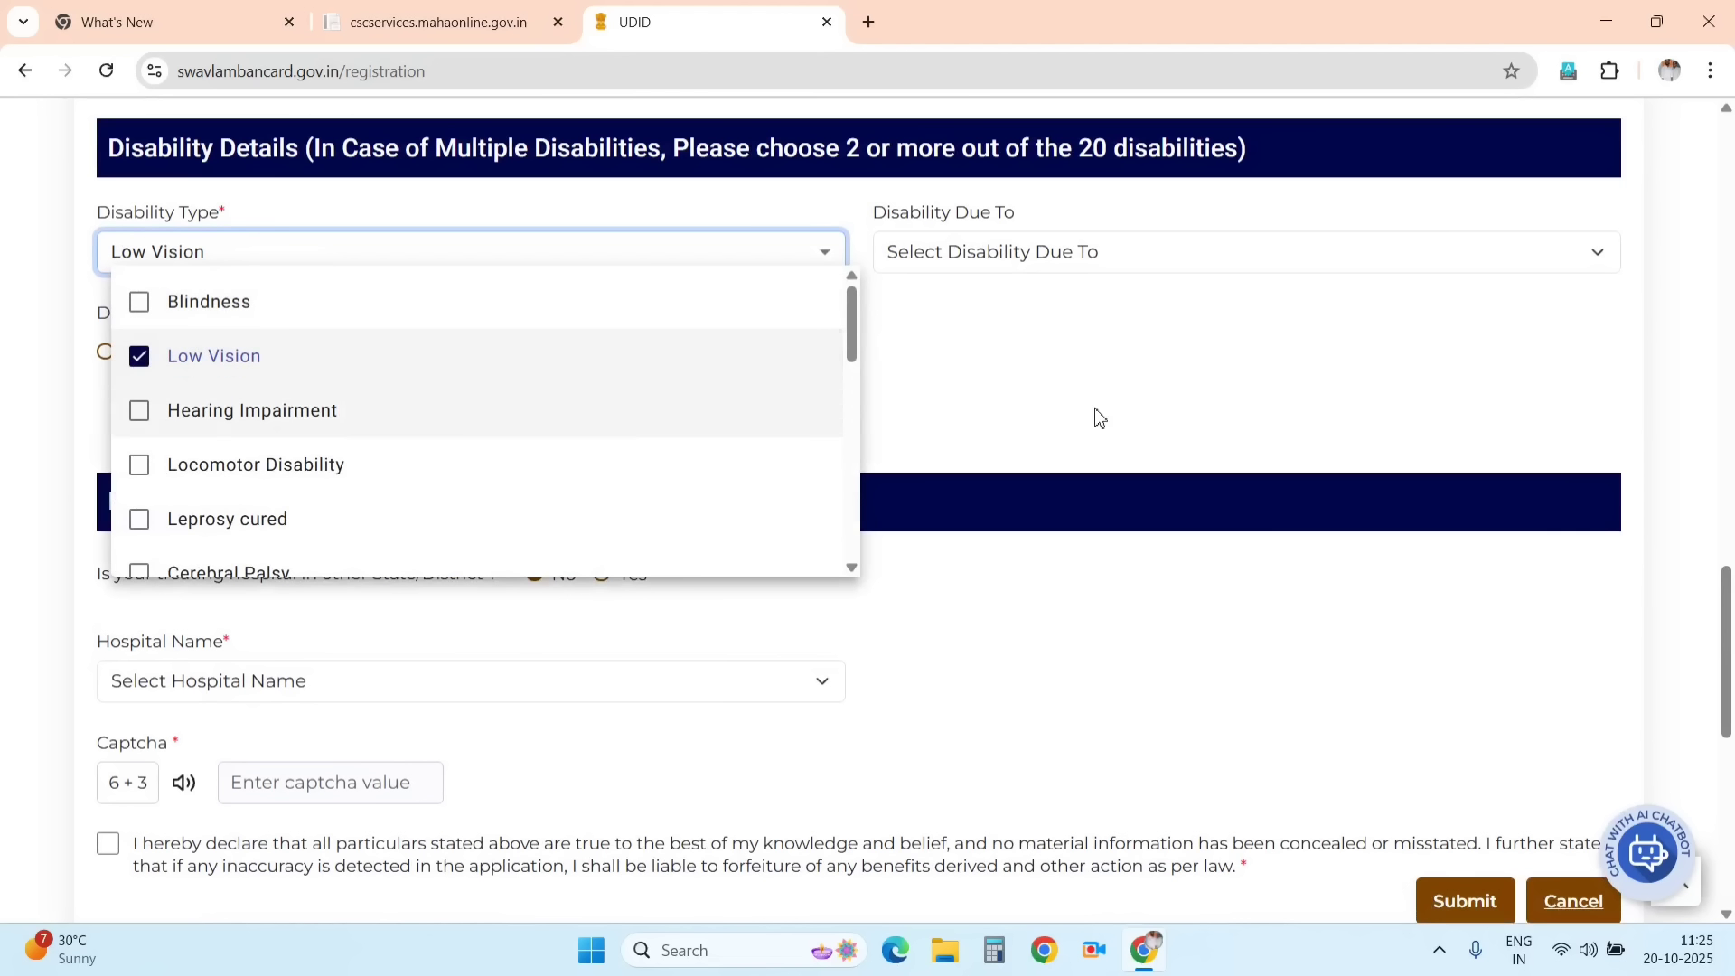
{"action": "left_click", "coordinate": [1193, 362]}
{"action": "left_click", "coordinate": [1117, 261]}
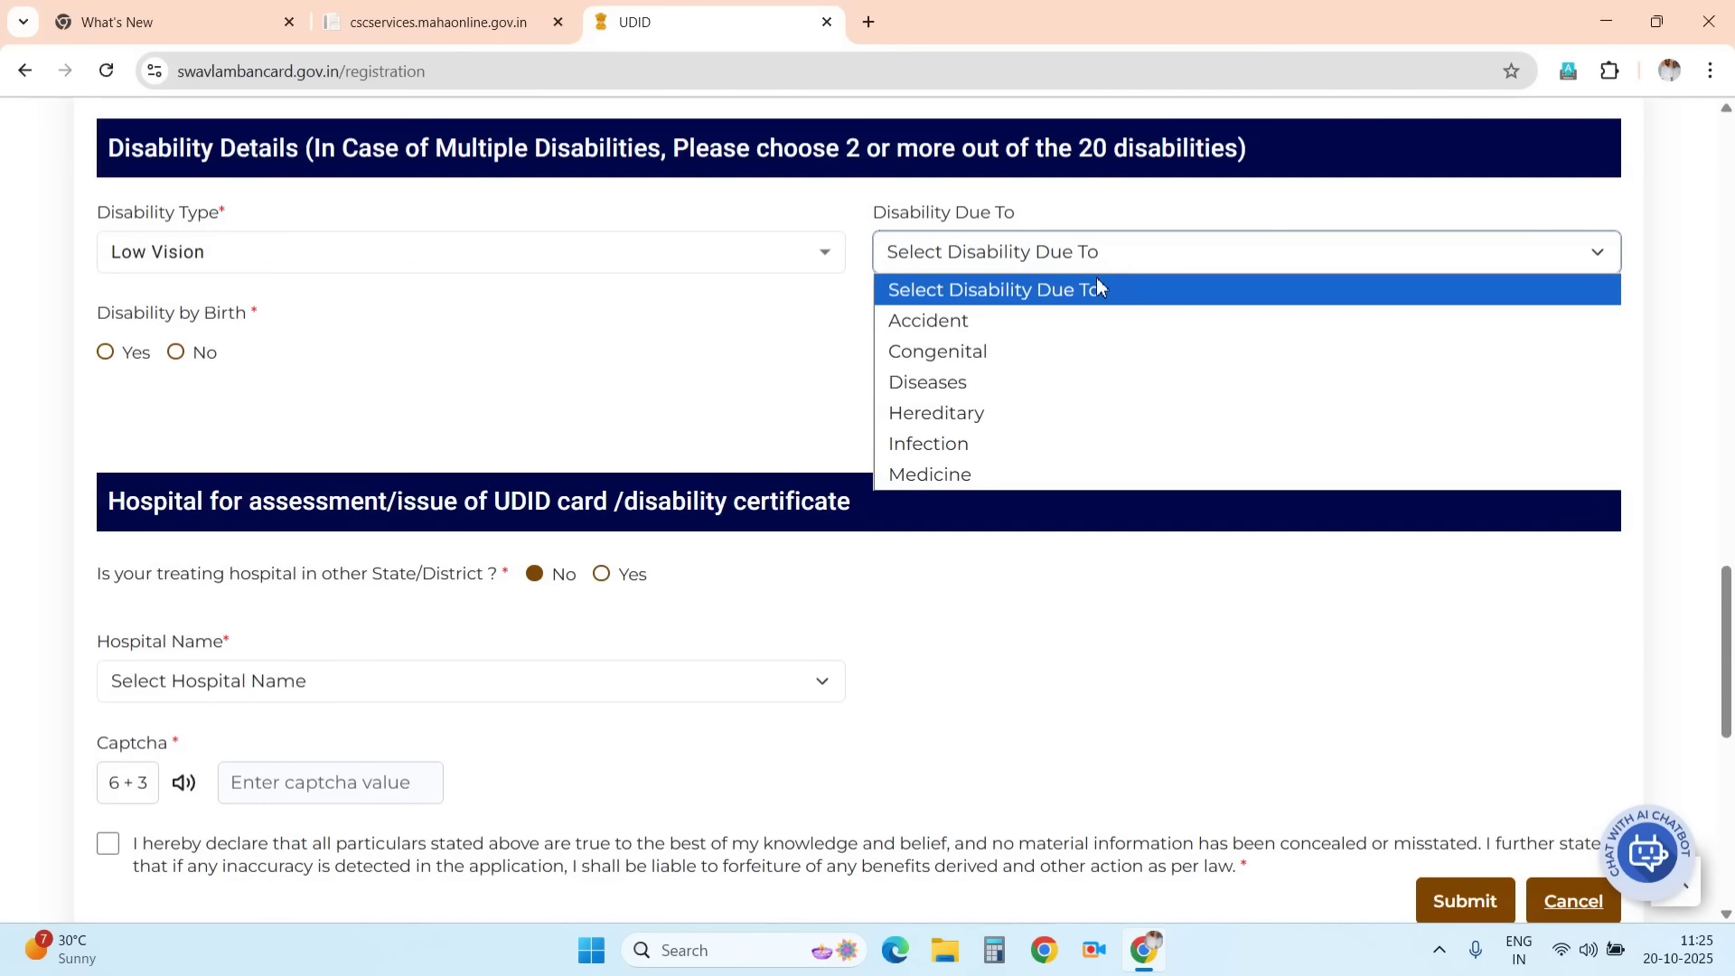
{"action": "left_click", "coordinate": [359, 251]}
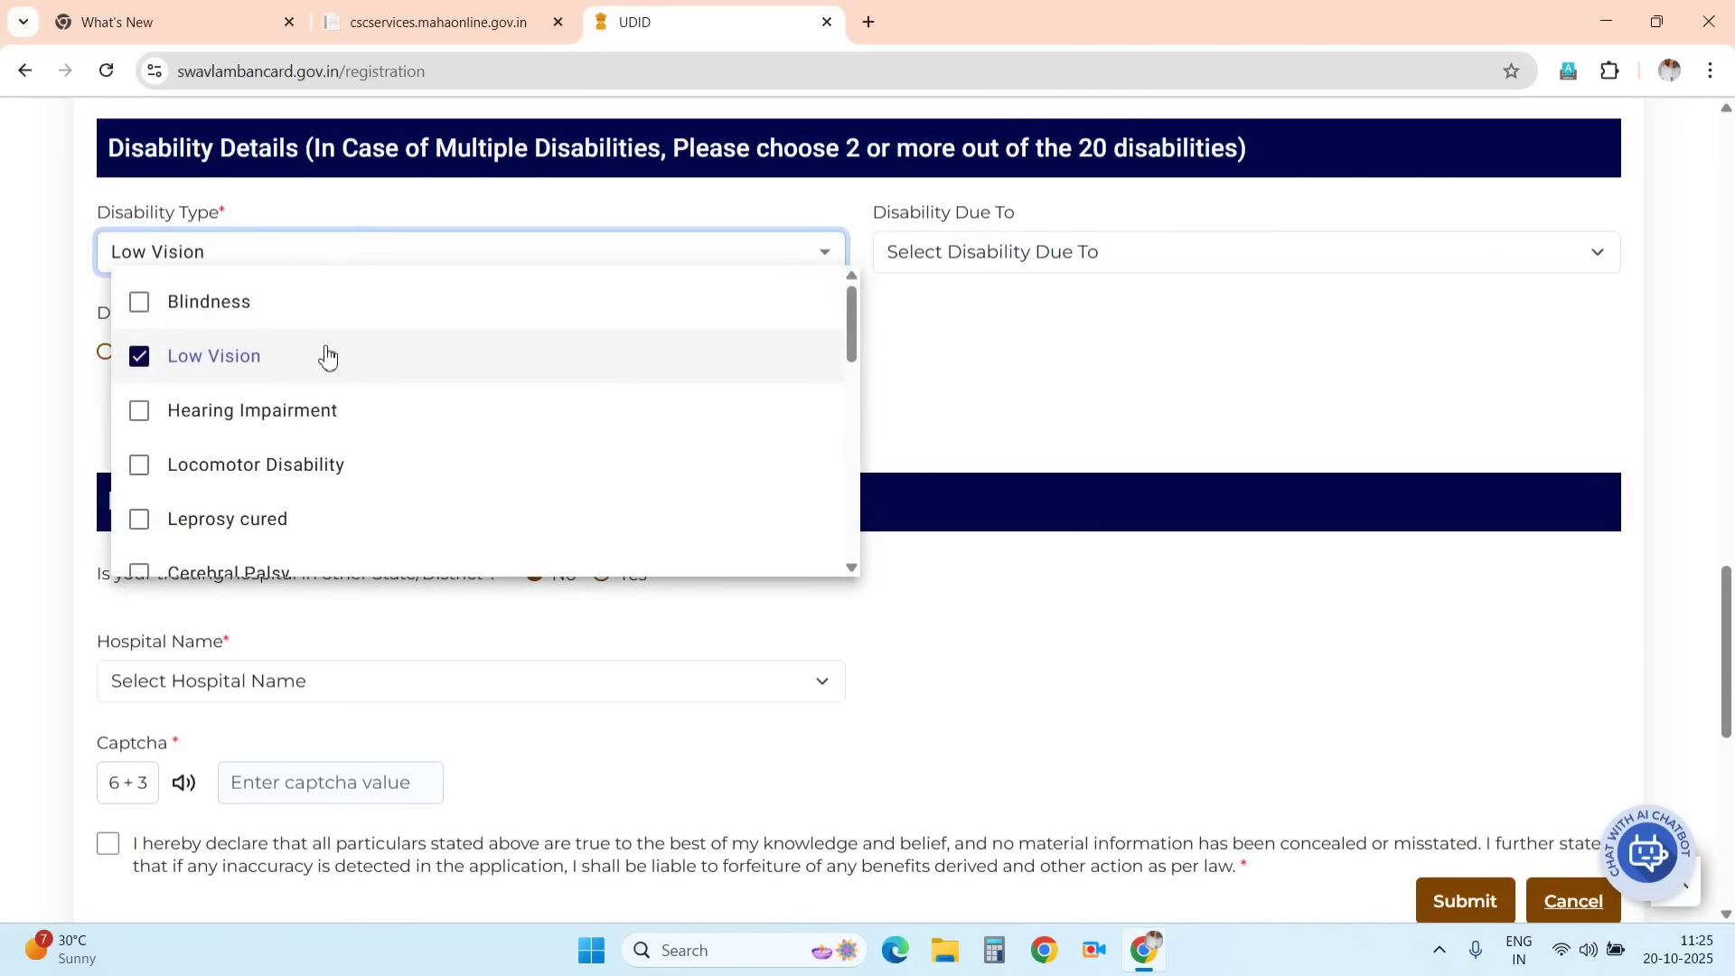
{"action": "scroll", "coordinate": [328, 357], "scroll_direction": "down", "scroll_amount": 1}
{"action": "scroll", "coordinate": [328, 357], "scroll_direction": "down", "scroll_amount": 5}
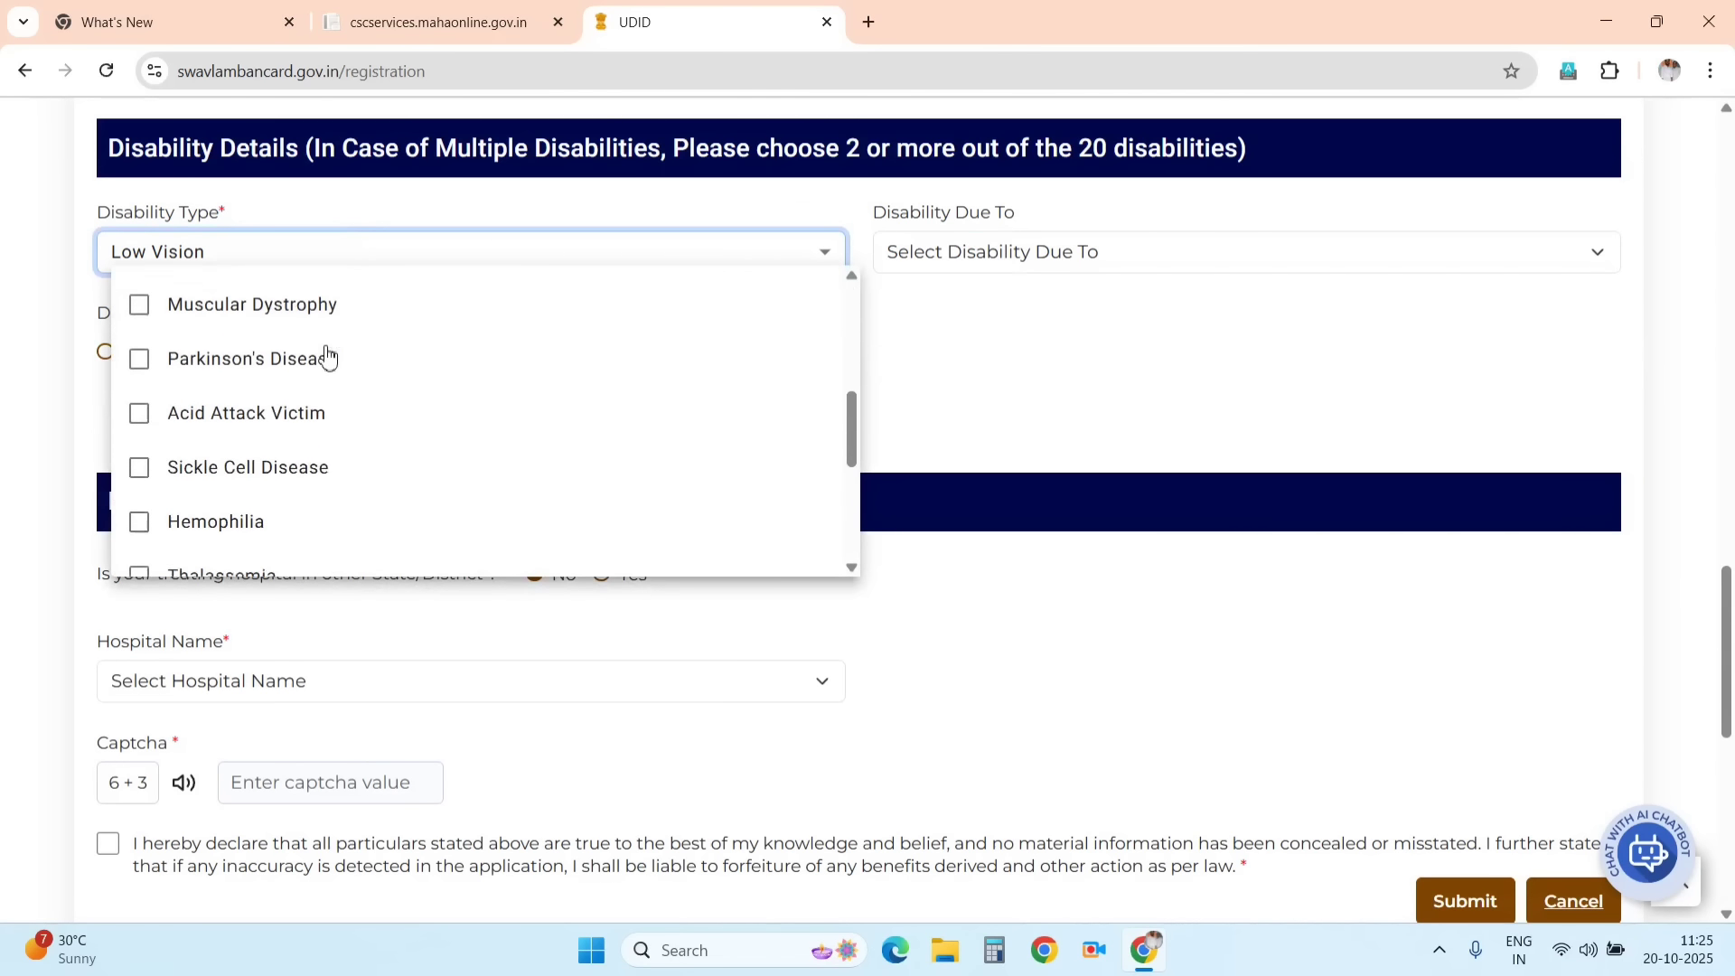
{"action": "scroll", "coordinate": [328, 355], "scroll_direction": "down", "scroll_amount": 5}
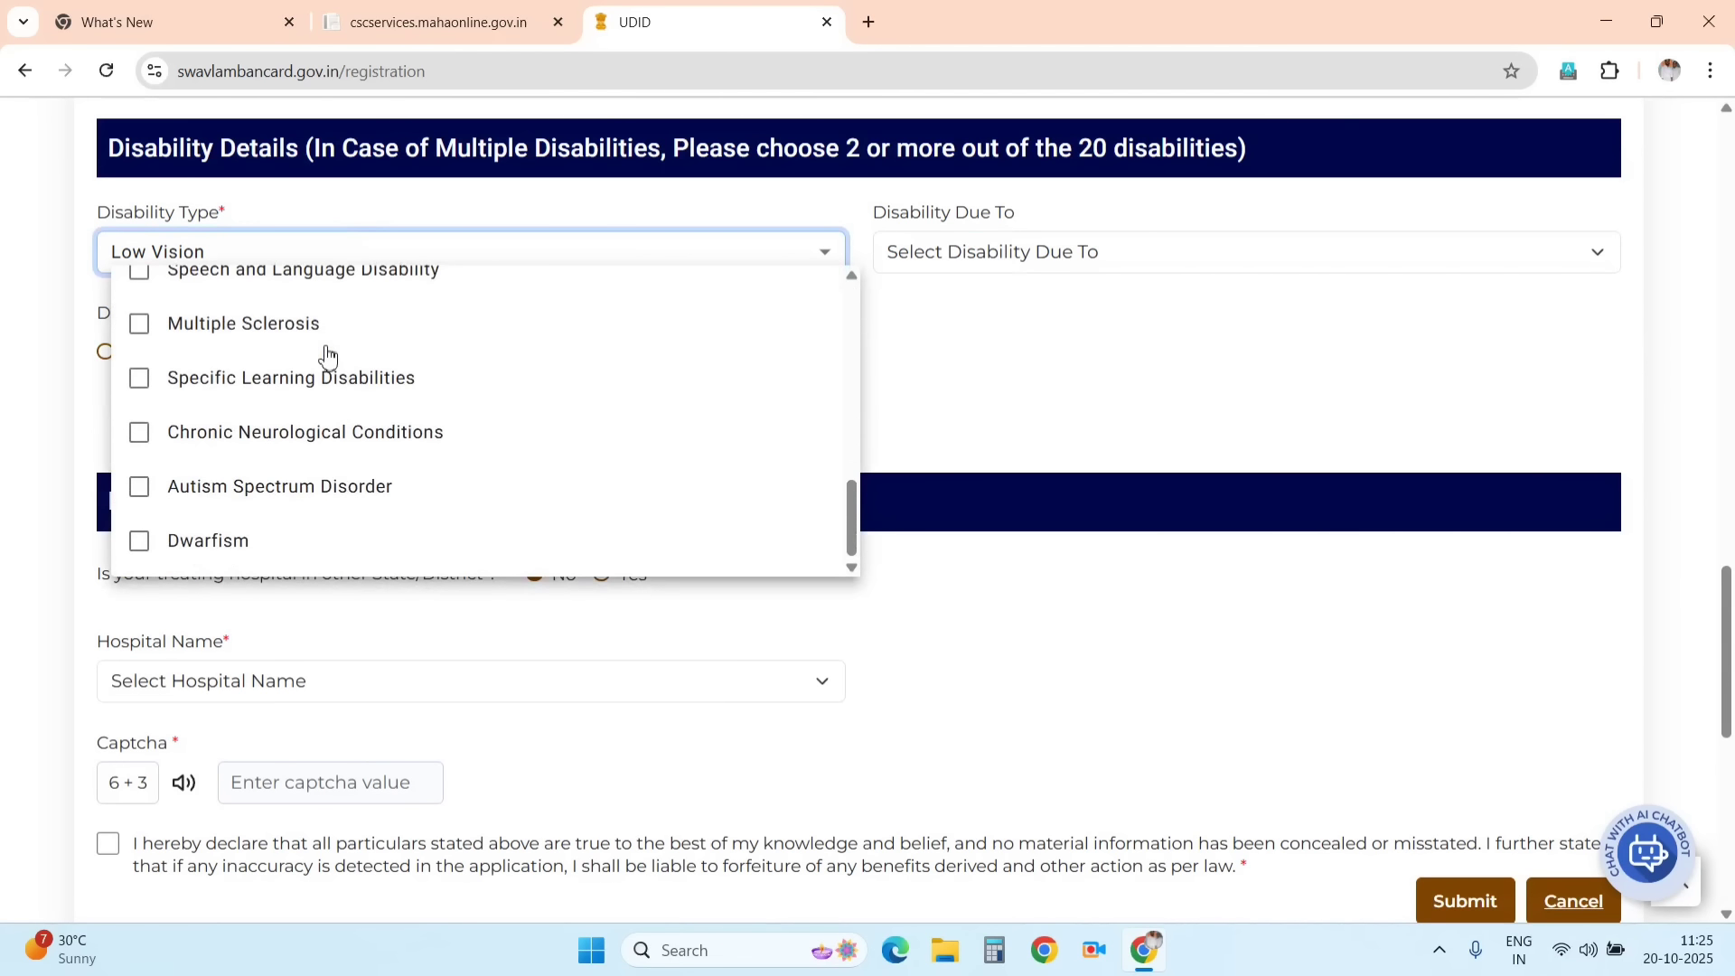
{"action": "scroll", "coordinate": [317, 519], "scroll_direction": "up", "scroll_amount": 10}
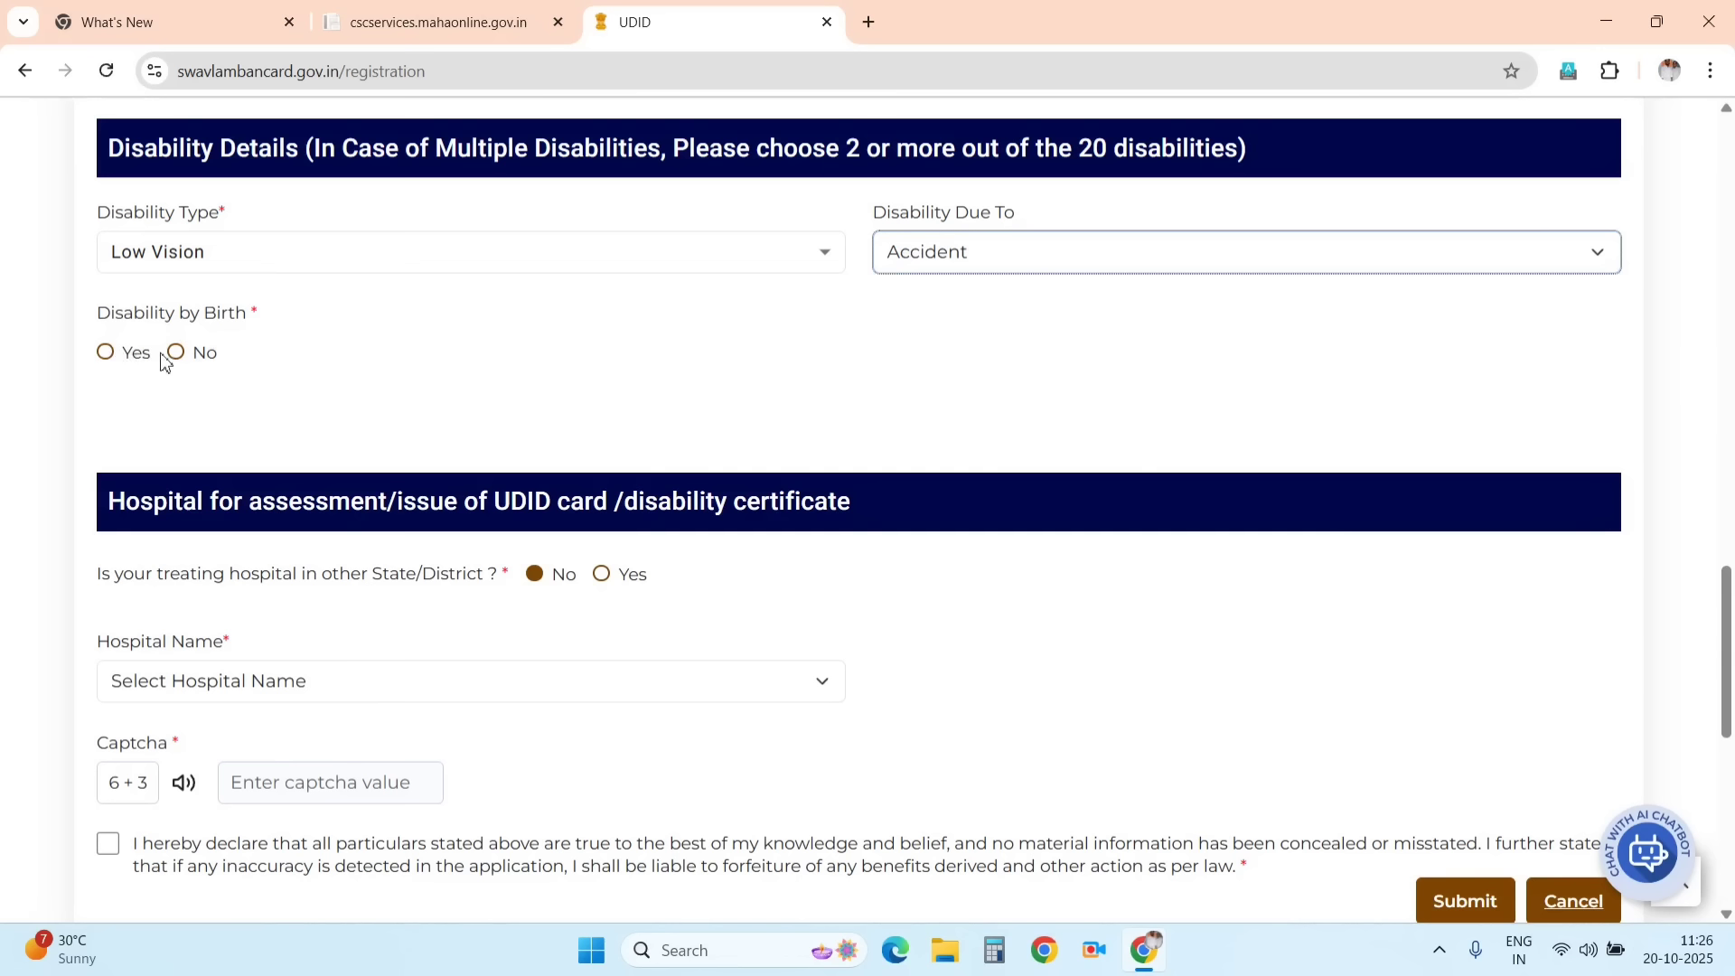
Step: Answer No to disability by birth and set Disability Since to 2014
{"action": "left_click", "coordinate": [107, 353]}
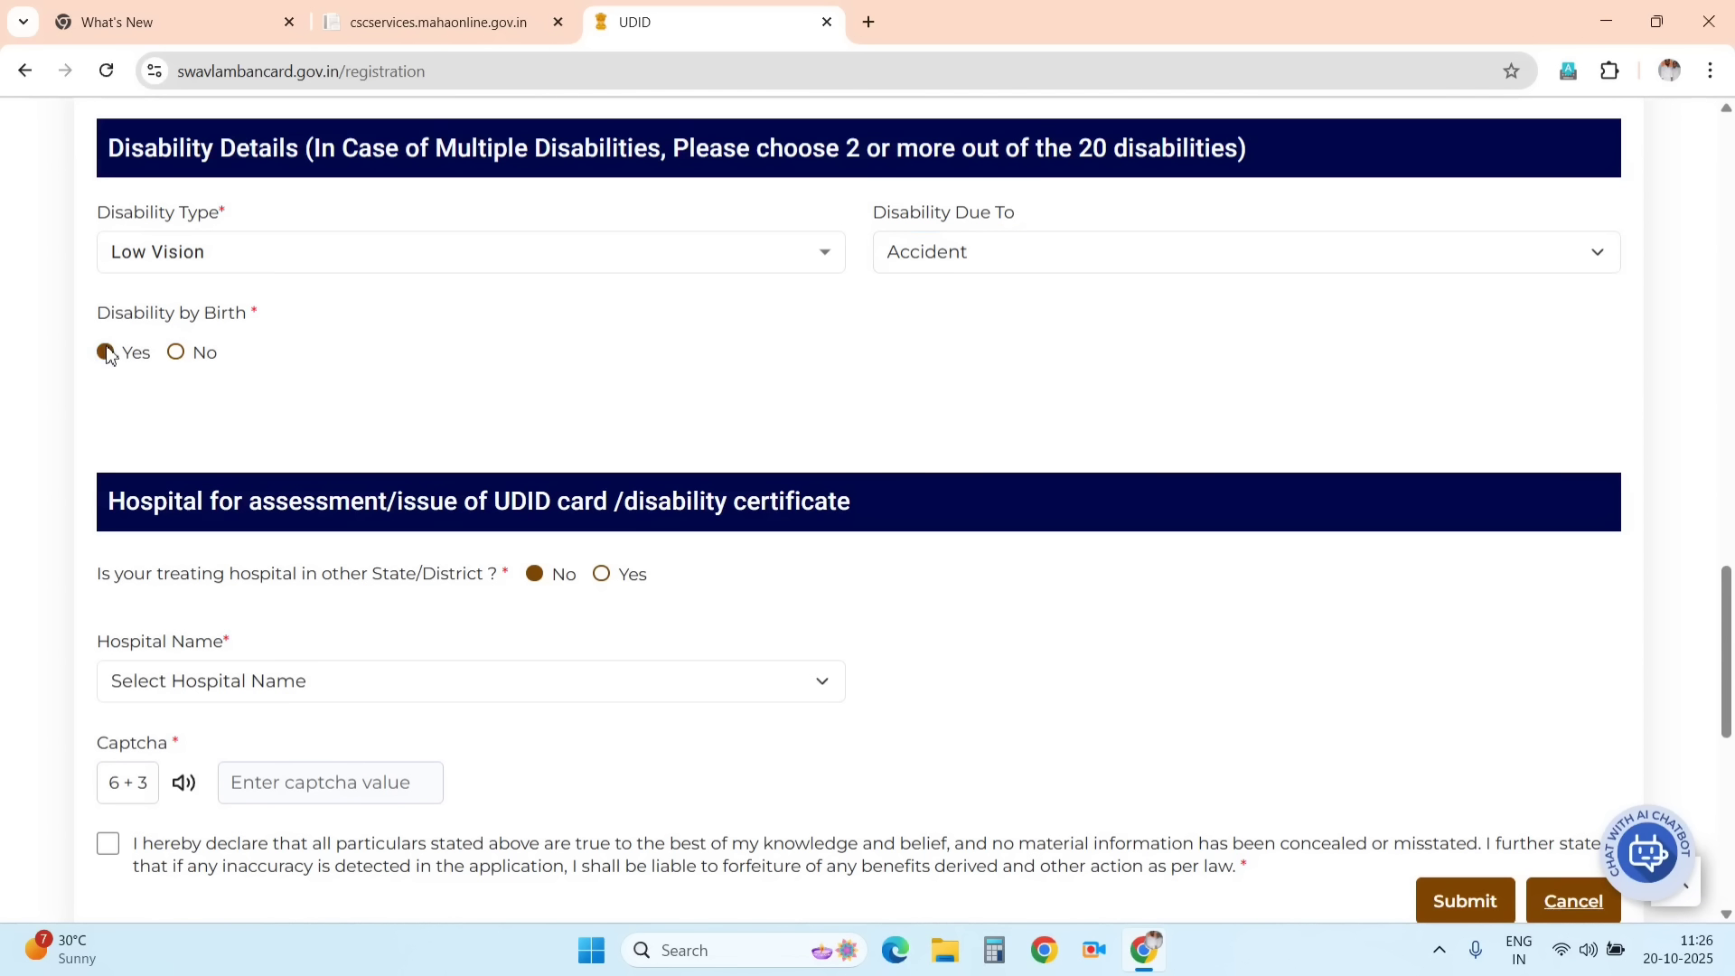
{"action": "left_click", "coordinate": [175, 354]}
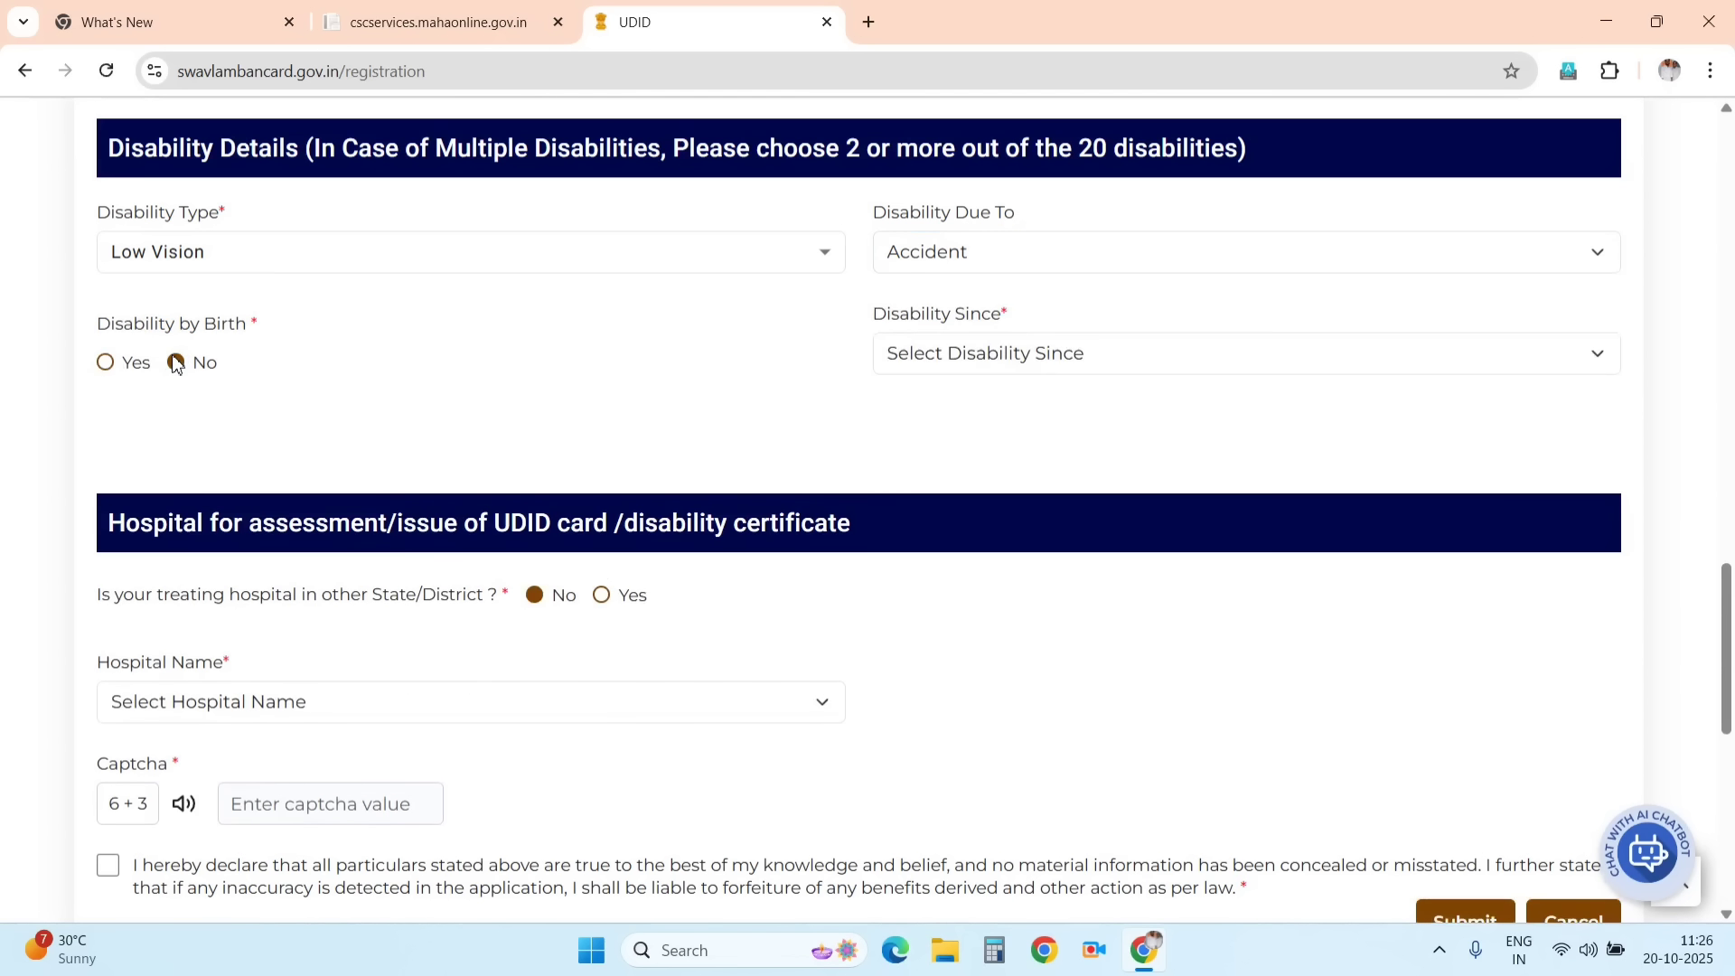
{"action": "left_click", "coordinate": [1040, 366]}
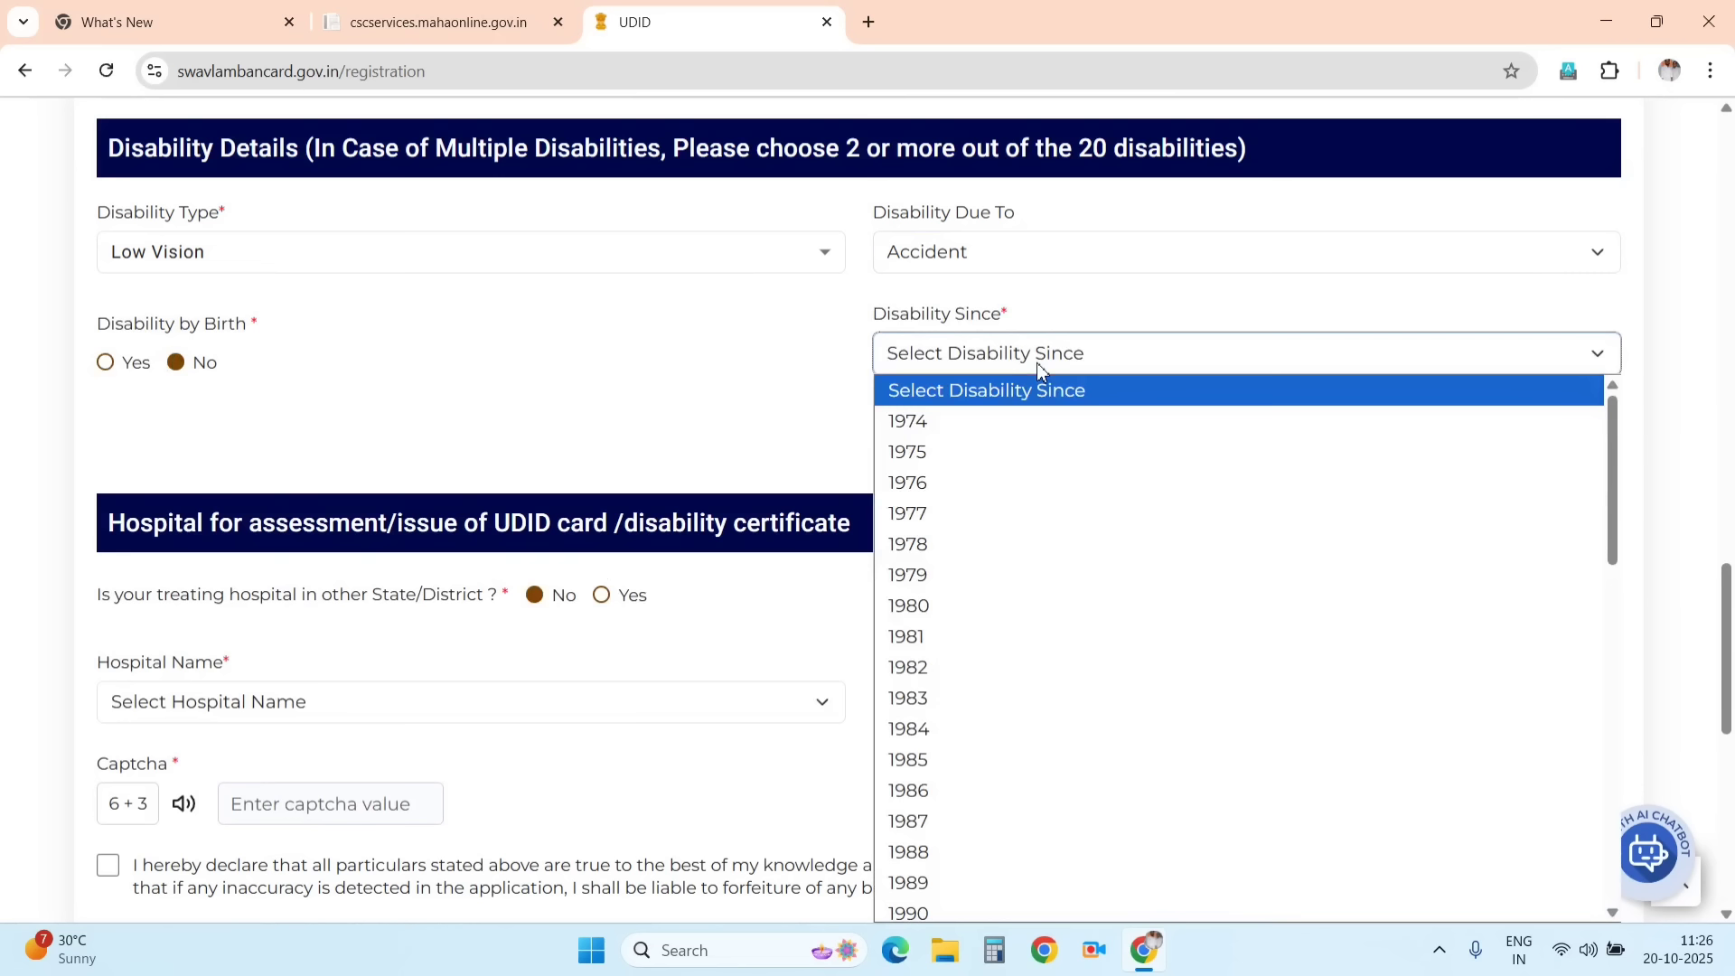
{"action": "scroll", "coordinate": [1006, 573], "scroll_direction": "down", "scroll_amount": 10}
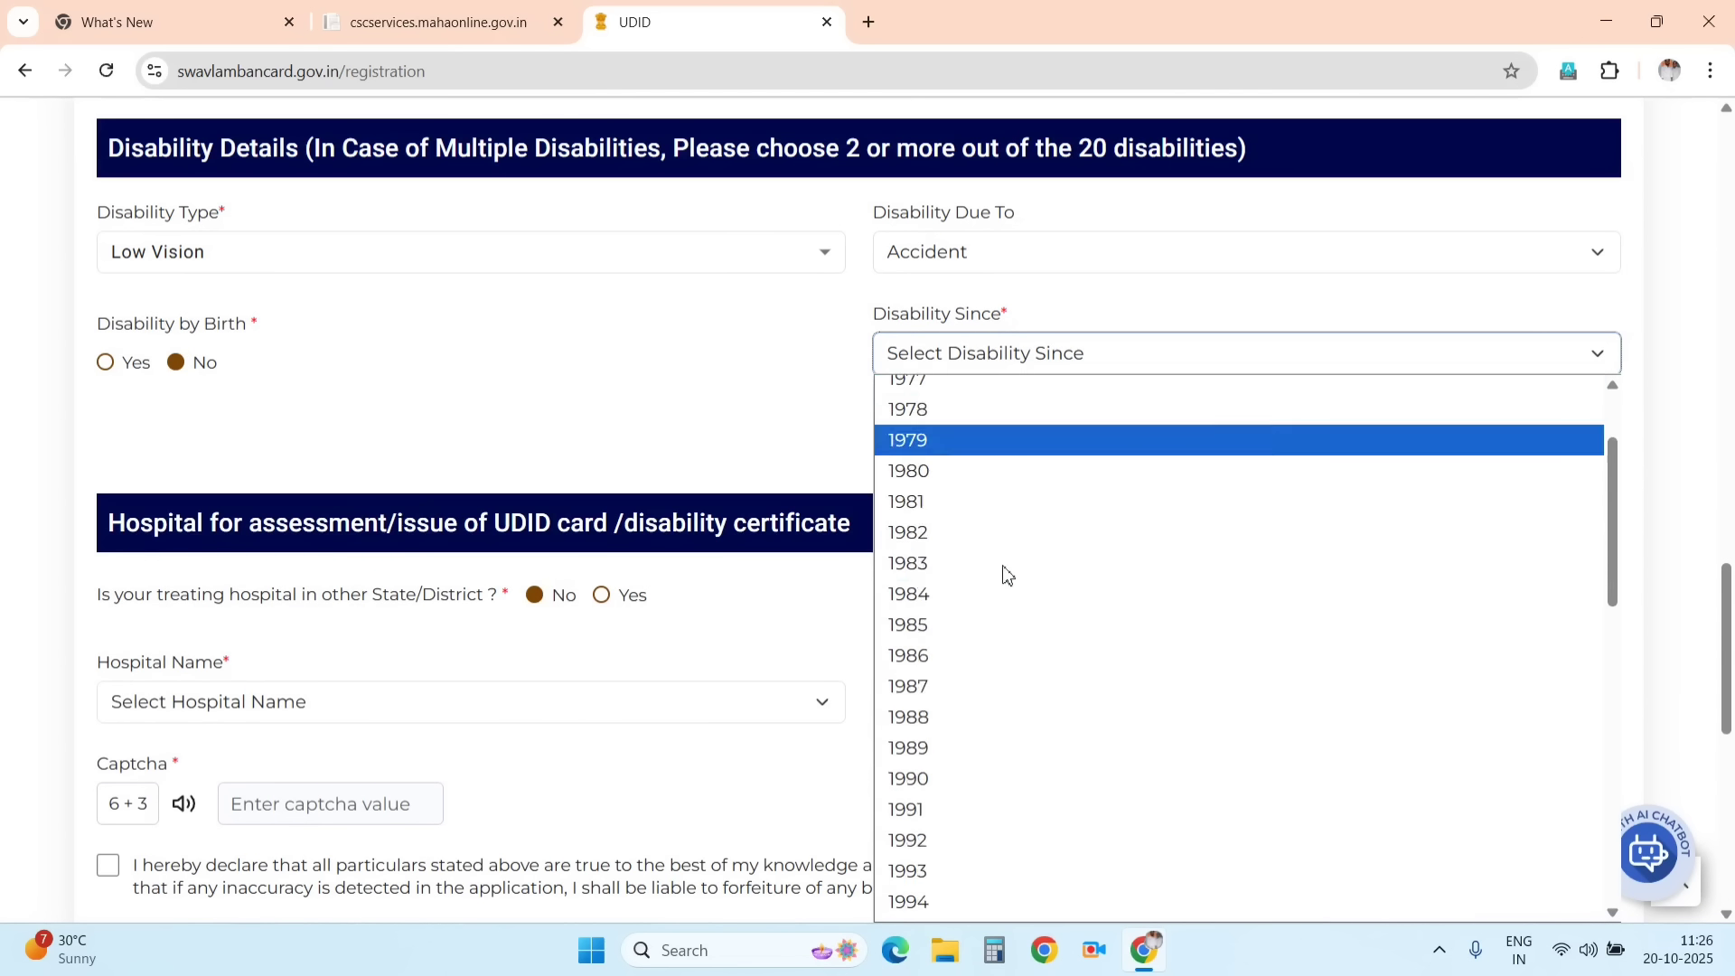
{"action": "scroll", "coordinate": [1007, 575], "scroll_direction": "up", "scroll_amount": 12}
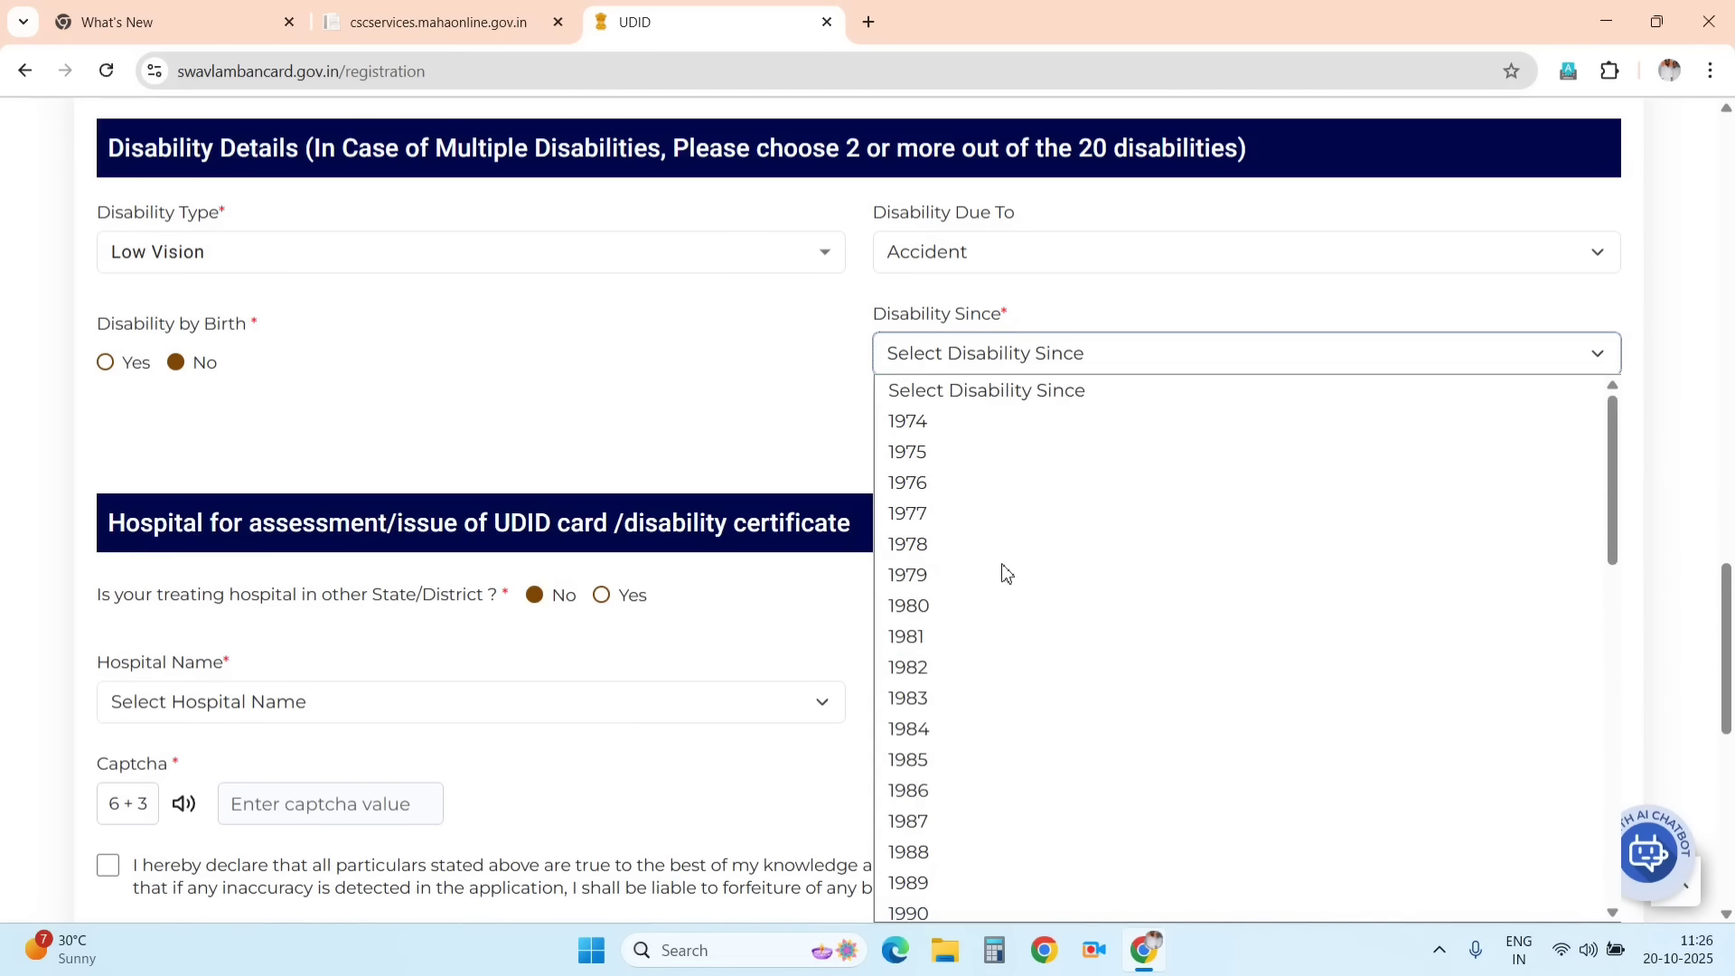
{"action": "scroll", "coordinate": [1006, 573], "scroll_direction": "down", "scroll_amount": 10}
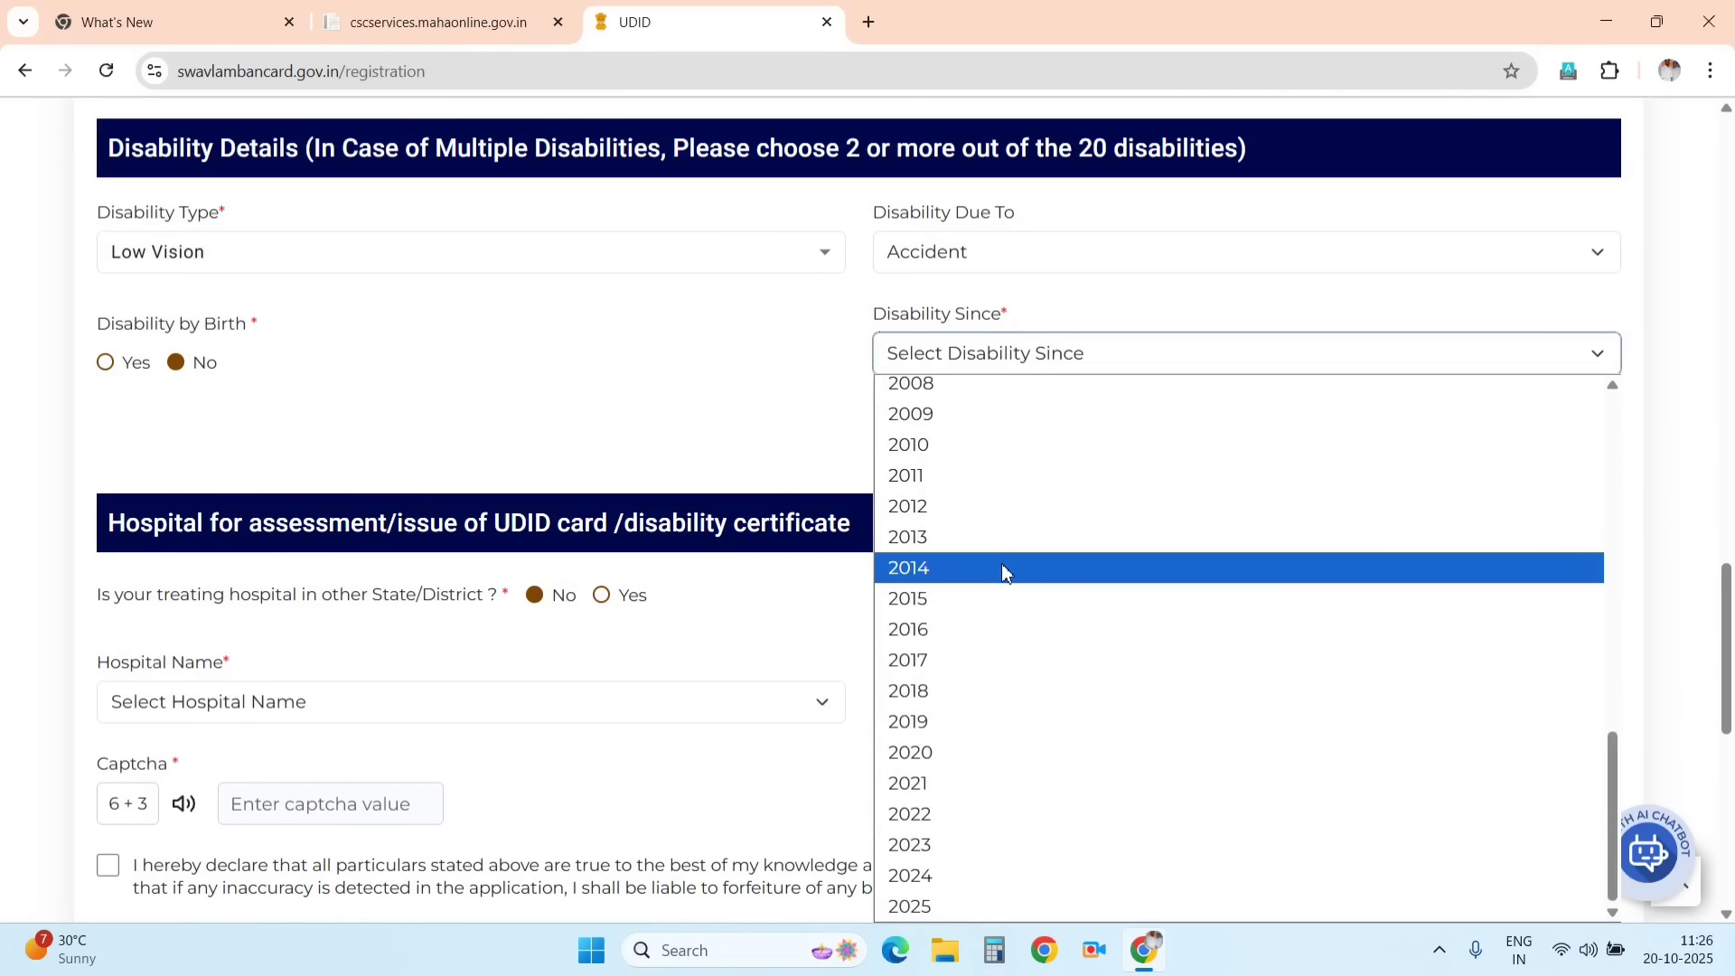
{"action": "left_click", "coordinate": [1005, 569]}
{"action": "scroll", "coordinate": [600, 399], "scroll_direction": "down", "scroll_amount": 4}
{"action": "left_click", "coordinate": [310, 363]}
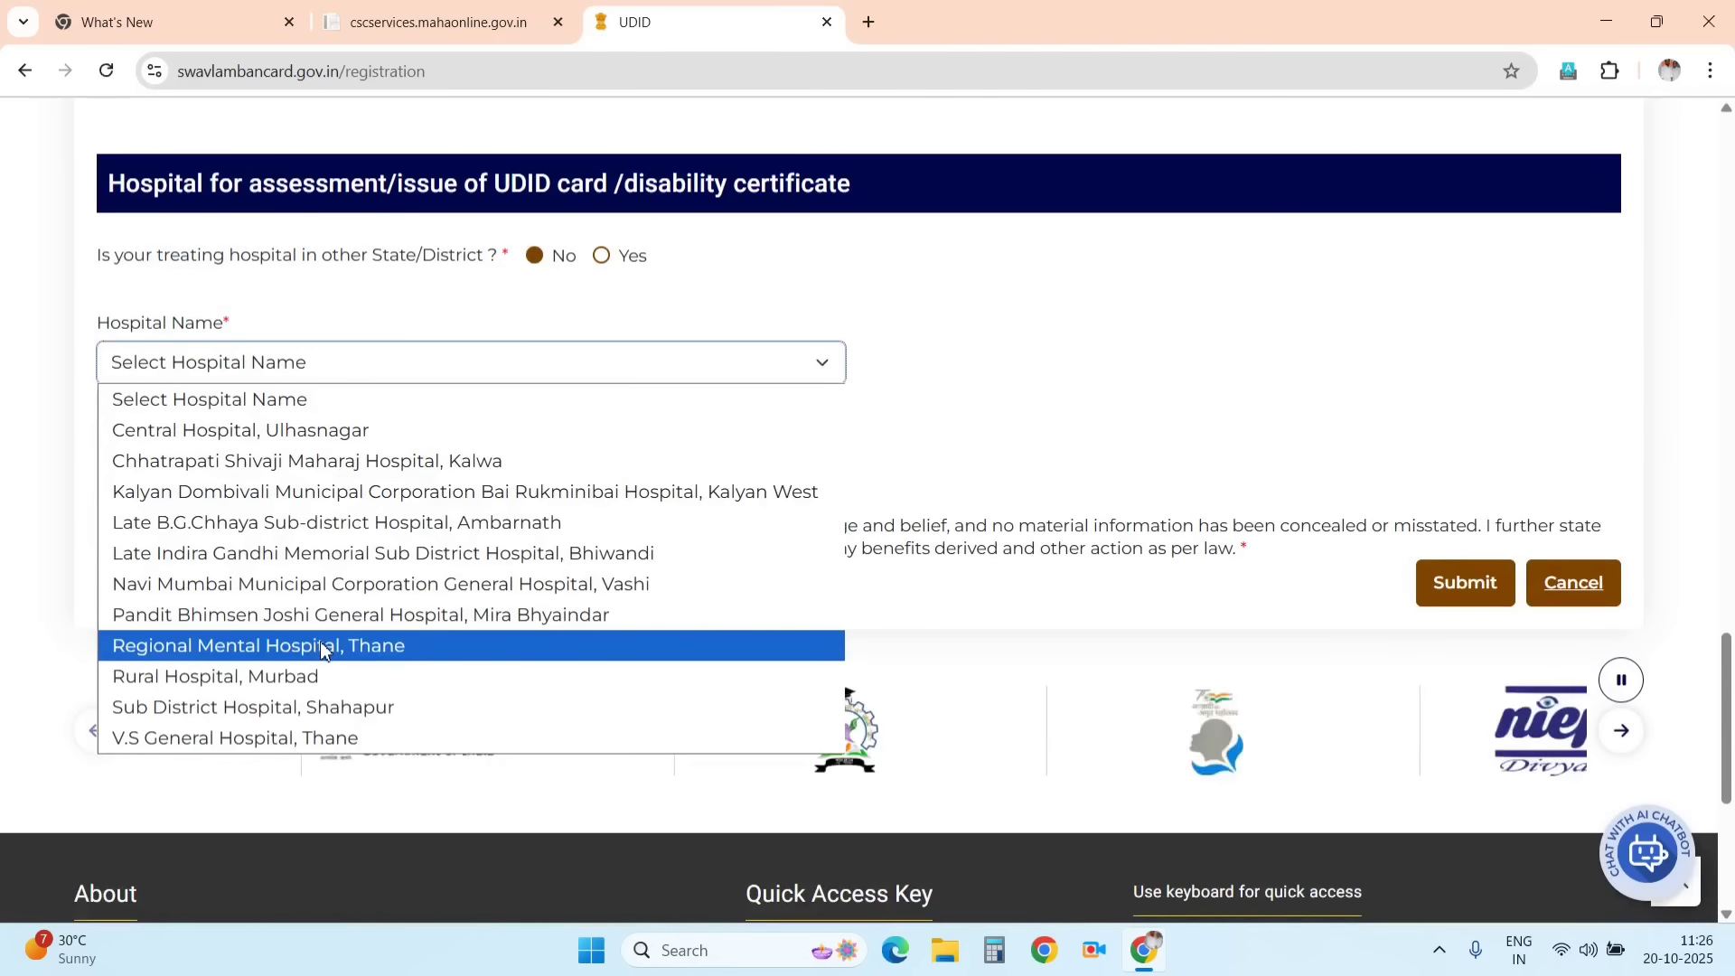
Step: Choose Sub District Hospital, Shahapur as the assessment hospital and go to the captcha field
{"action": "left_click", "coordinate": [321, 707]}
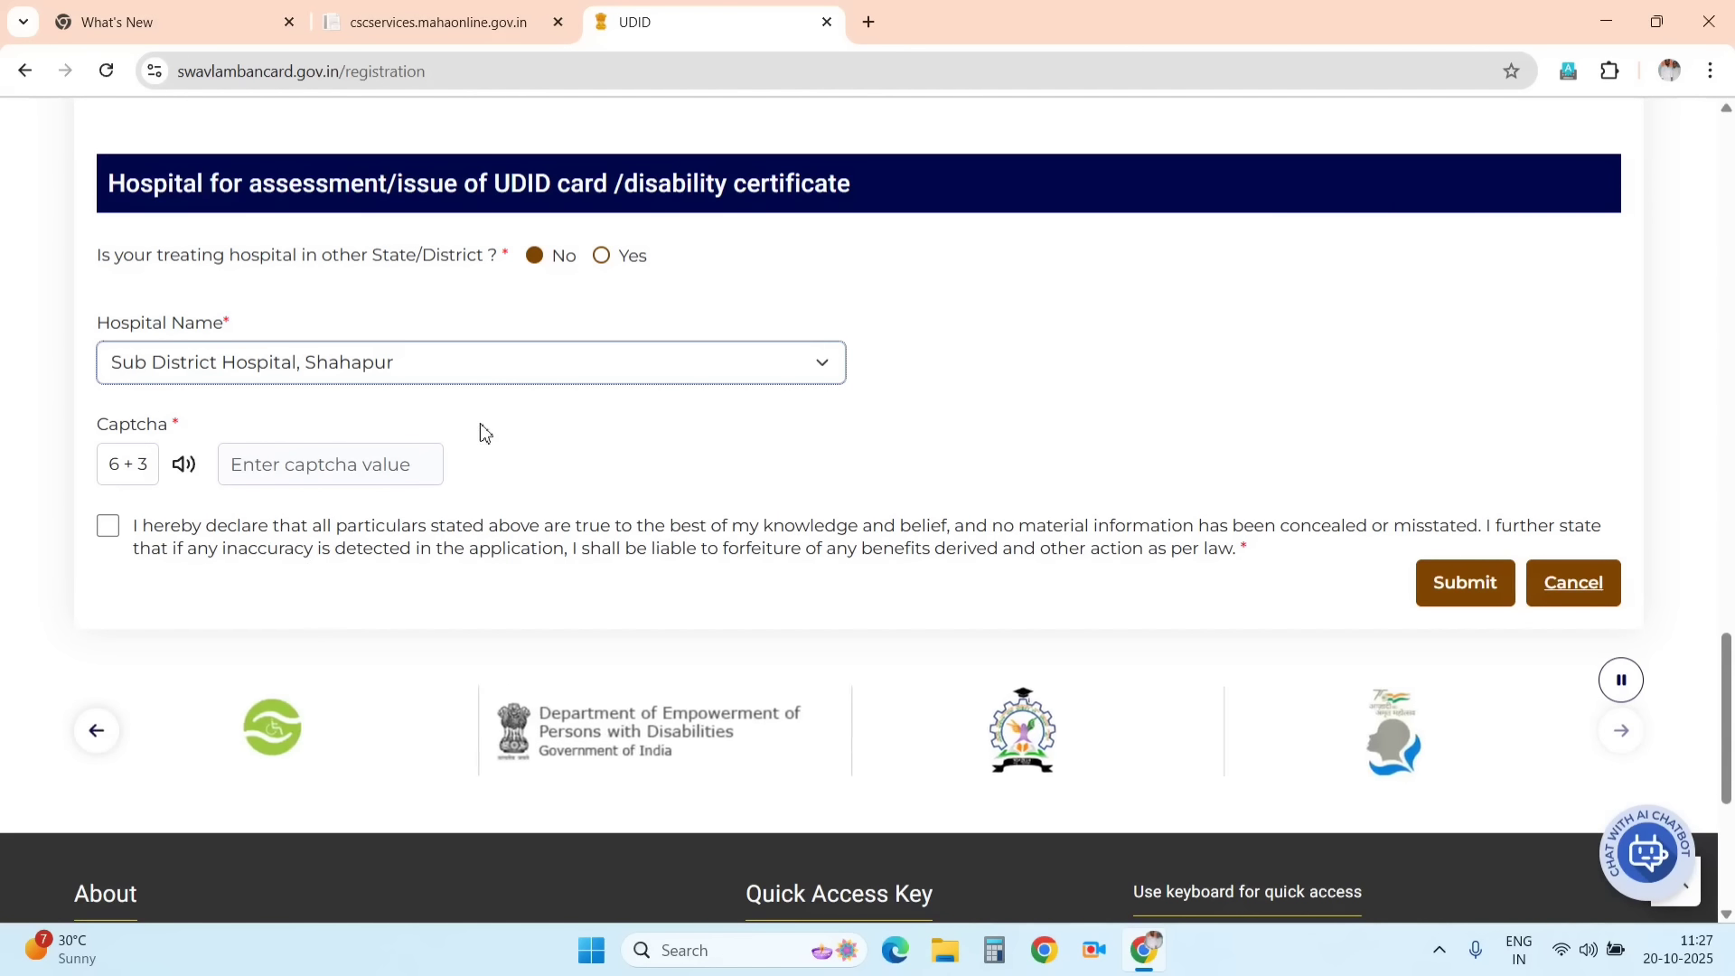
{"action": "left_click", "coordinate": [300, 472]}
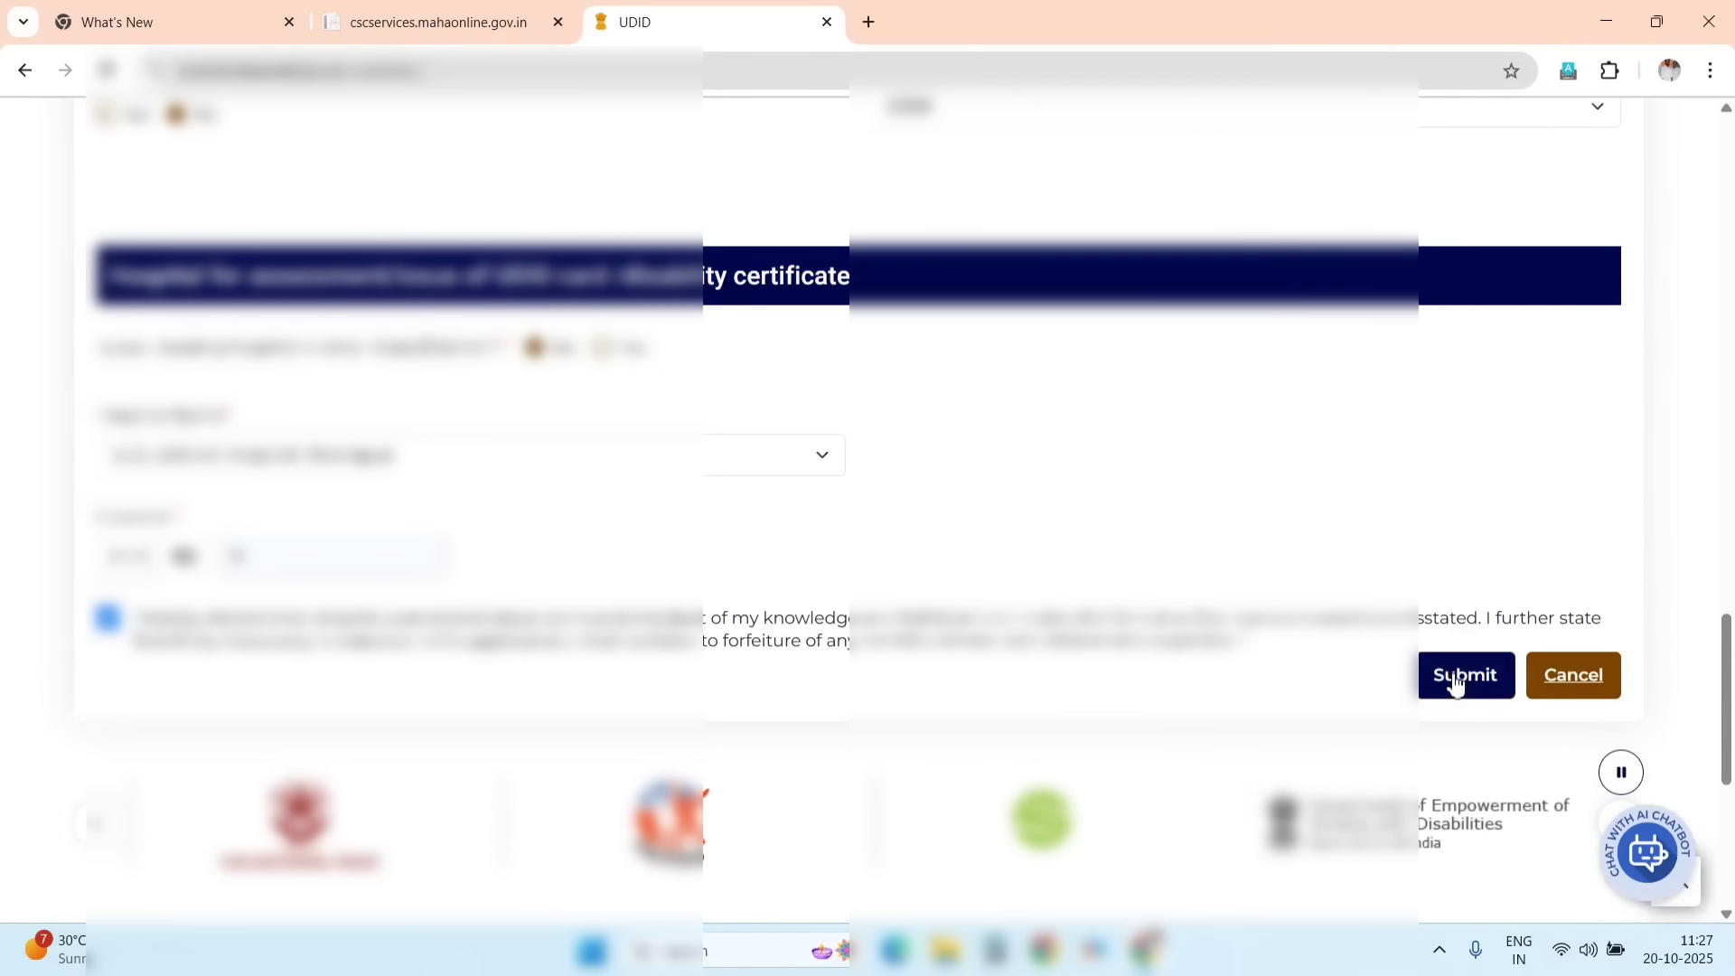
Step: Submit the form, review the Application Preview, and final-submit the application
{"action": "left_click", "coordinate": [1454, 679]}
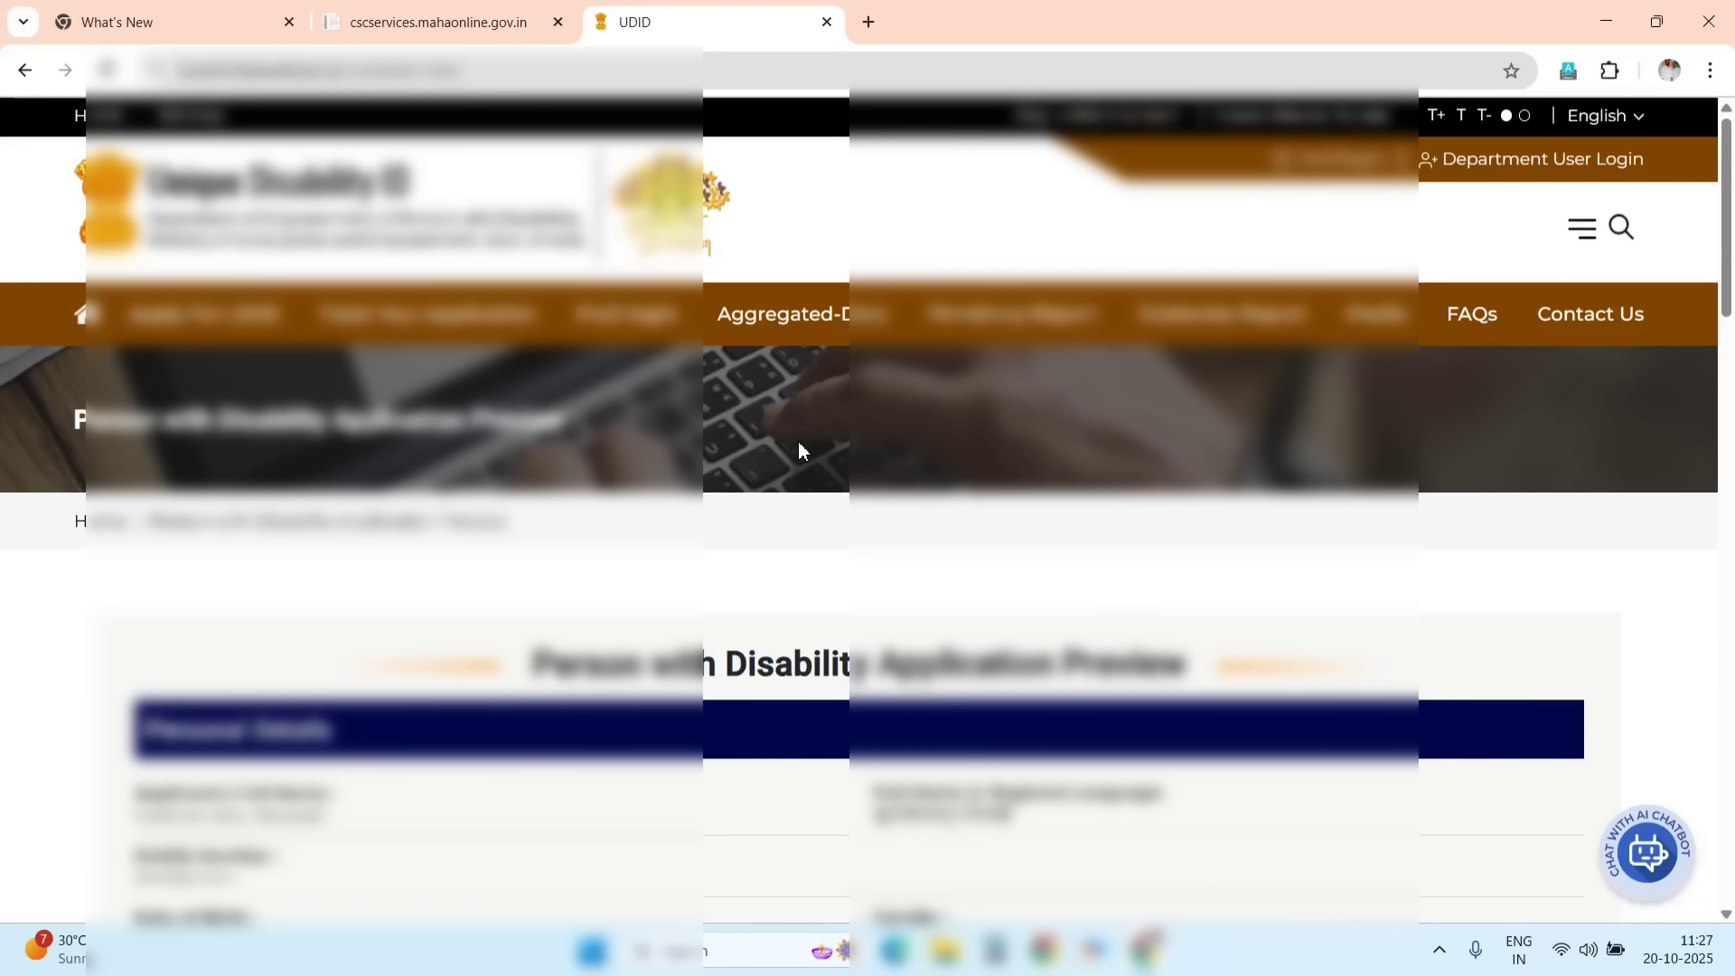
{"action": "scroll", "coordinate": [802, 443], "scroll_direction": "down", "scroll_amount": 5}
{"action": "scroll", "coordinate": [802, 445], "scroll_direction": "up", "scroll_amount": 3}
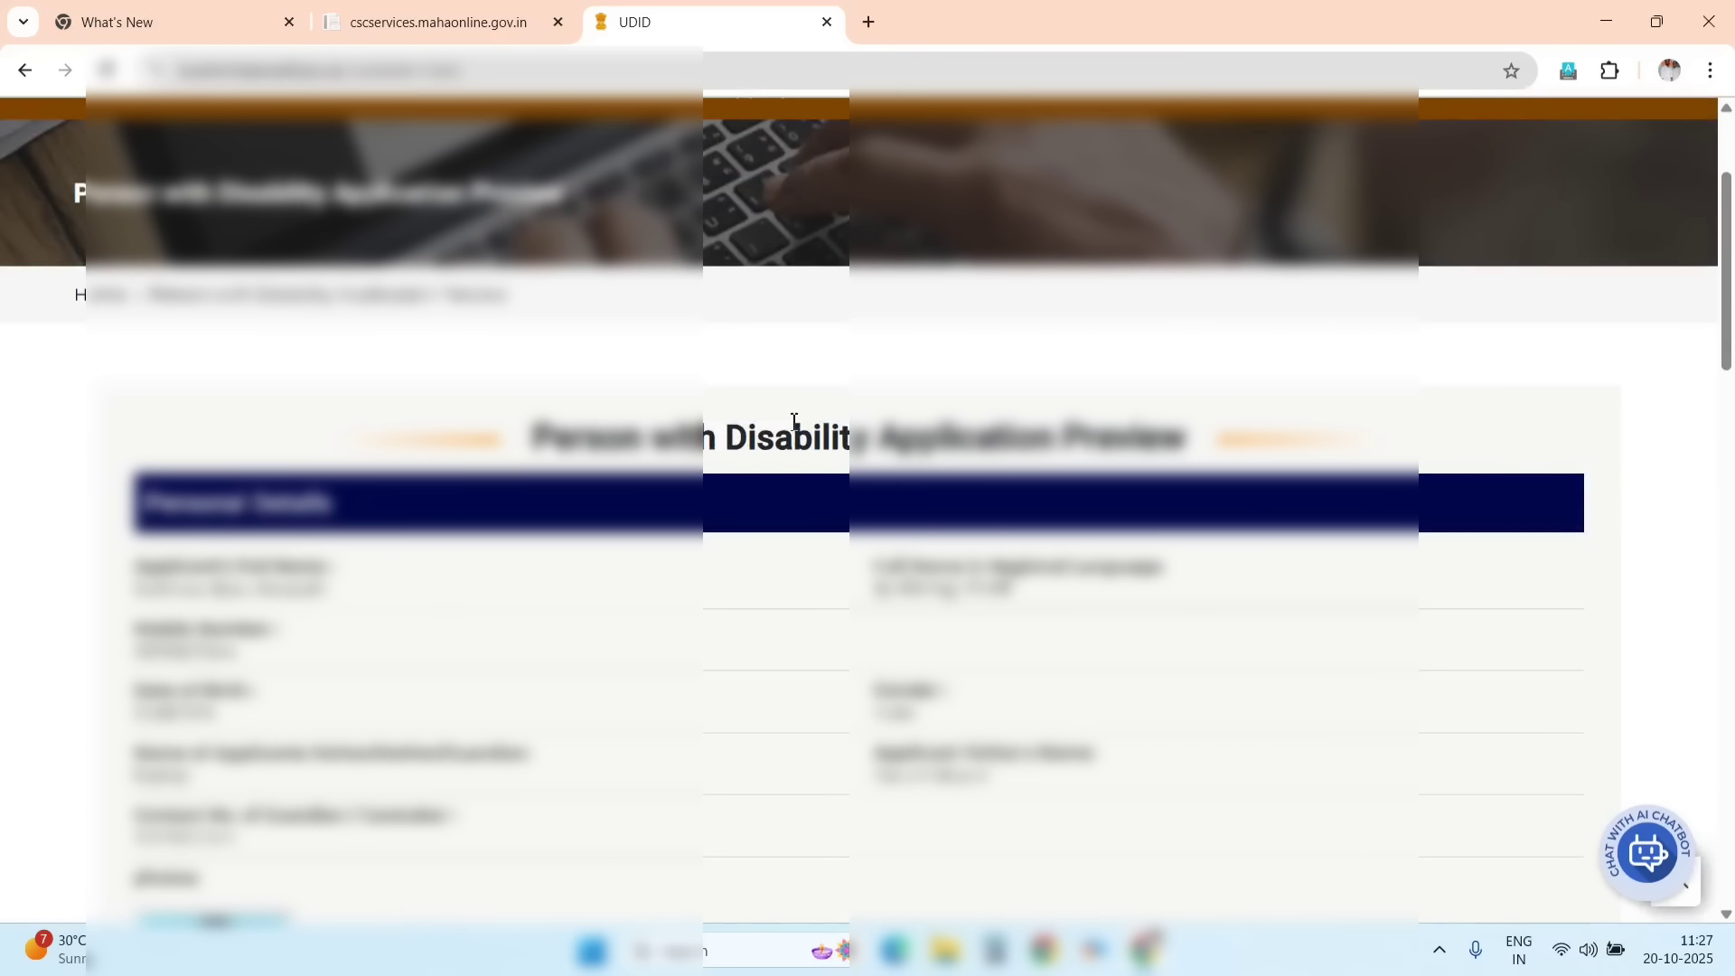
{"action": "left_click_drag", "start_coordinate": [539, 424], "coordinate": [1405, 502]}
{"action": "left_click", "coordinate": [1071, 612]}
{"action": "scroll", "coordinate": [1071, 612], "scroll_direction": "down", "scroll_amount": 12}
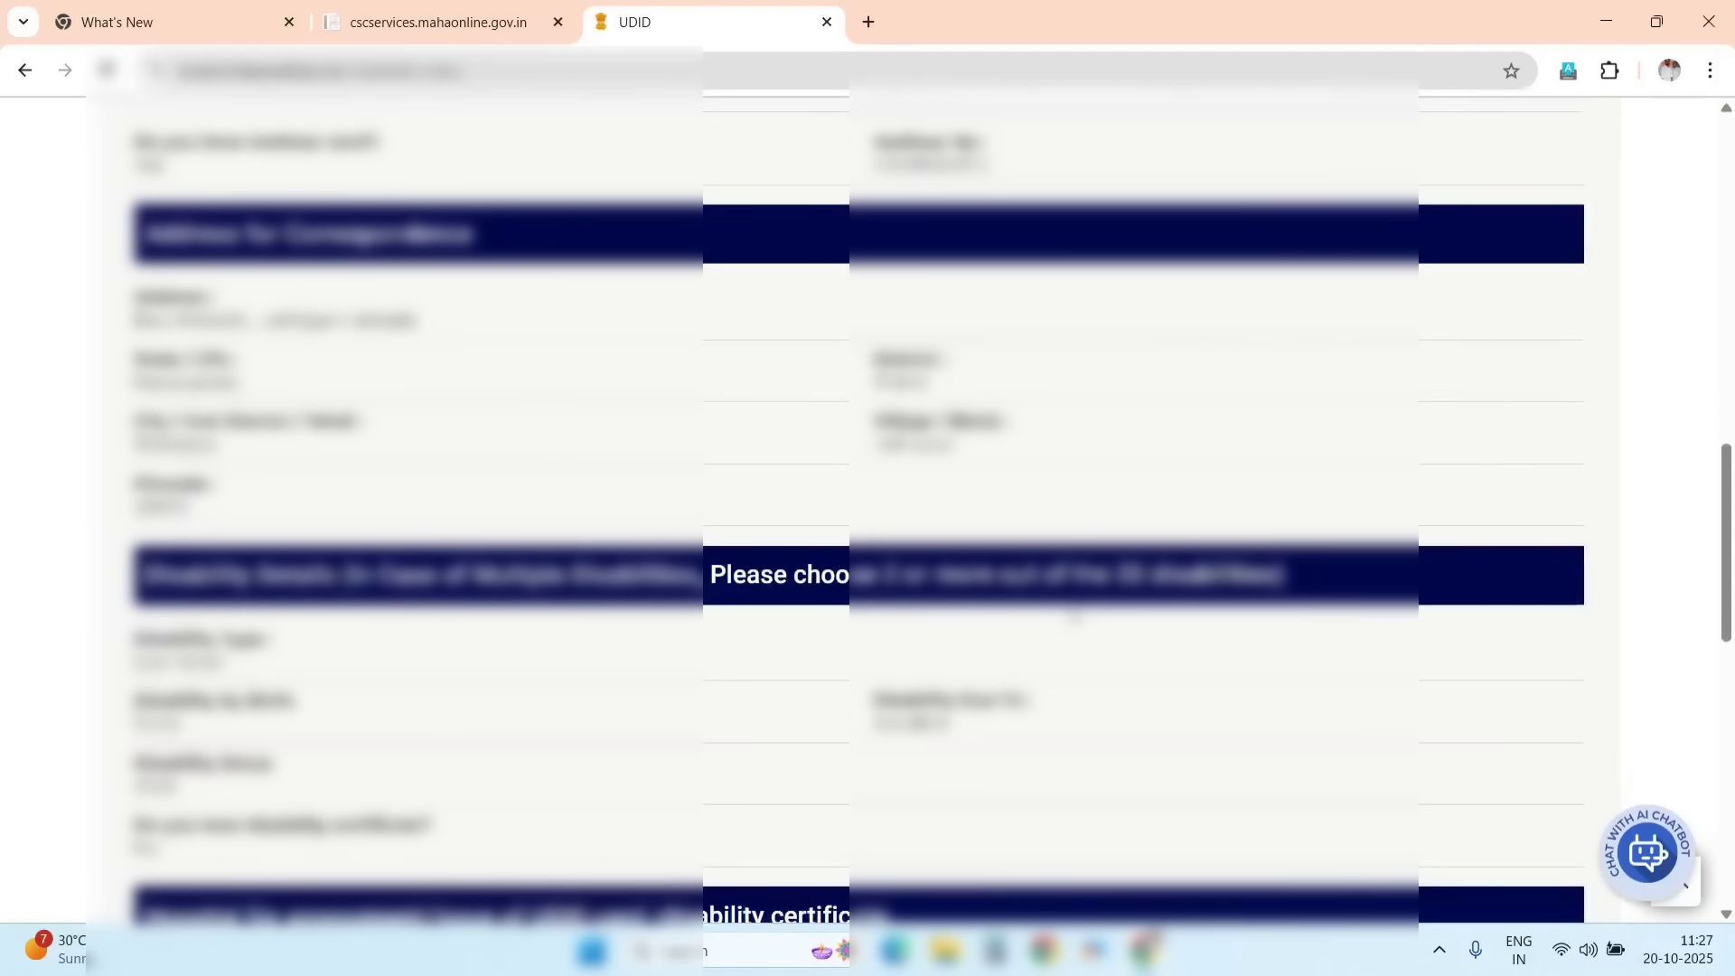
{"action": "scroll", "coordinate": [1074, 616], "scroll_direction": "down", "scroll_amount": 10}
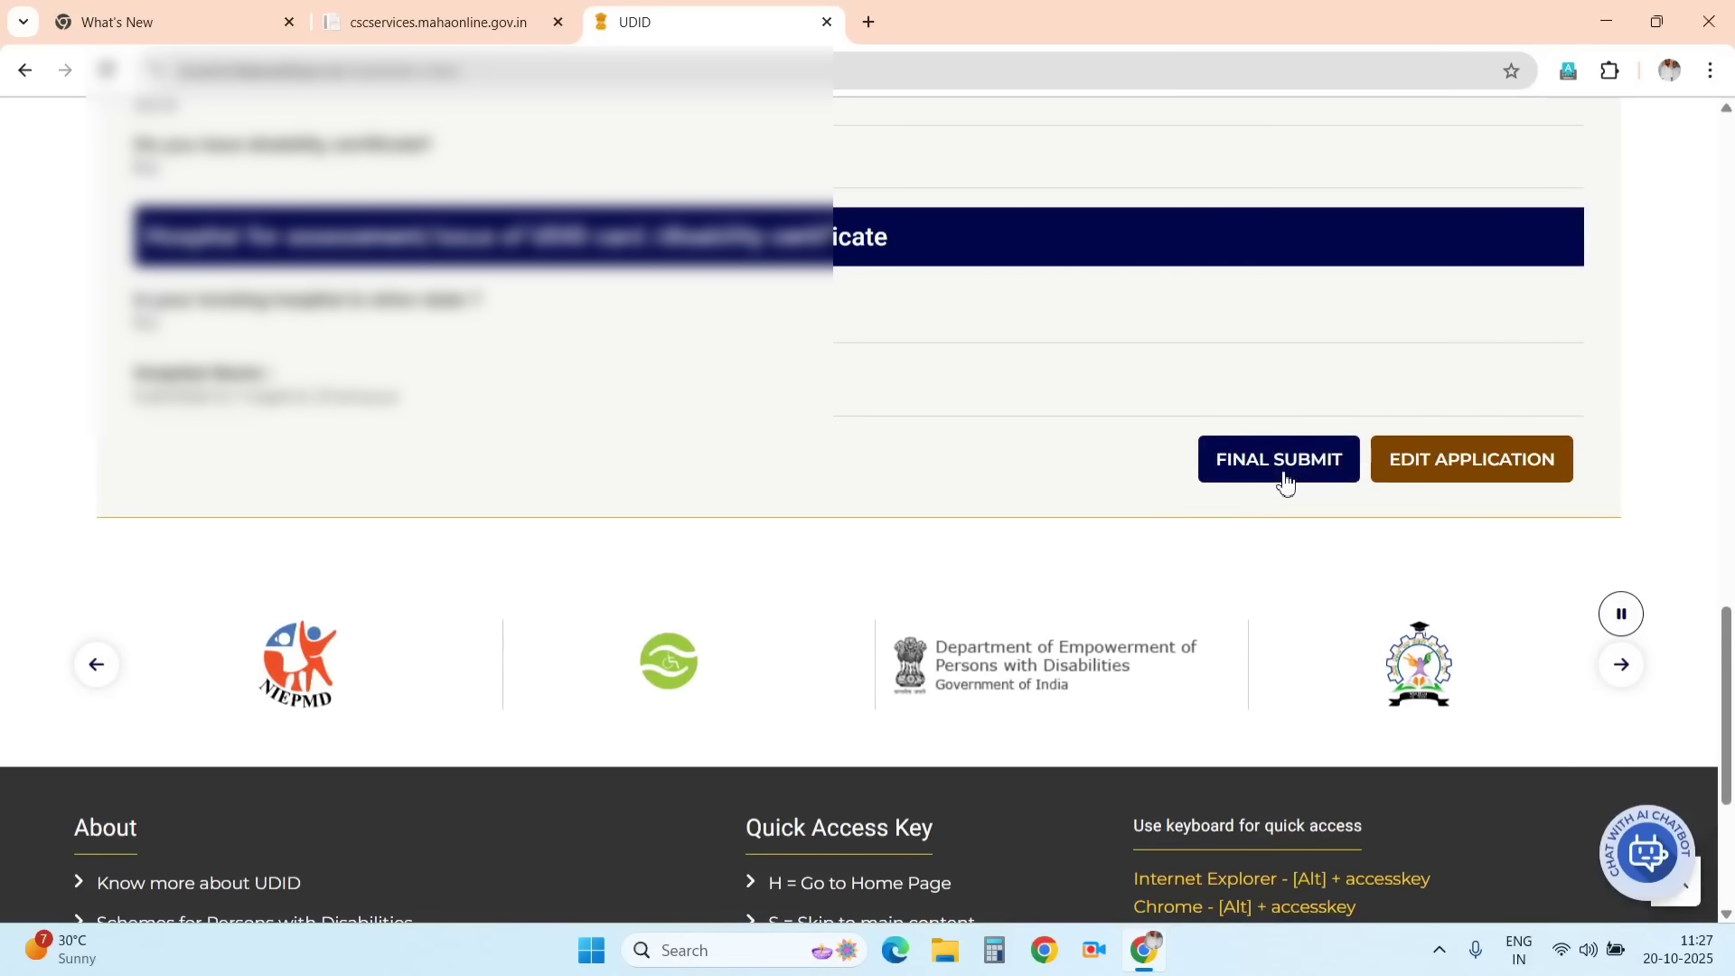
{"action": "left_click", "coordinate": [1284, 479]}
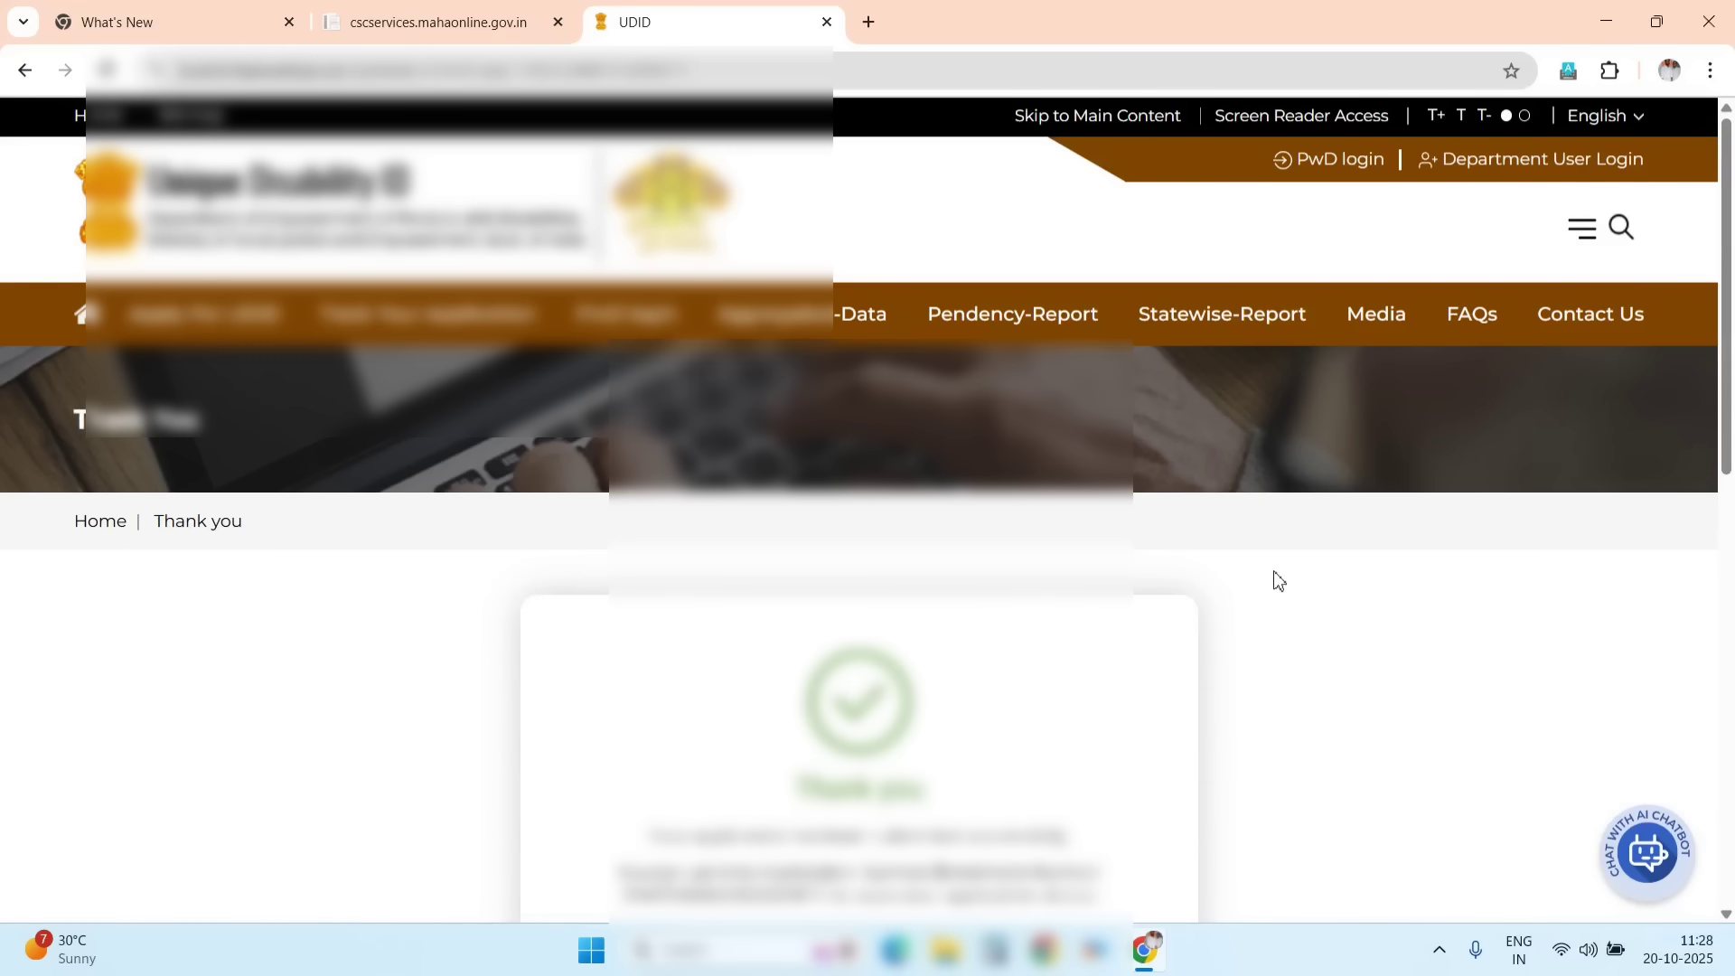
Step: Download the application PDF, dismiss Acrobat's file-in-use error, and download it again
{"action": "scroll", "coordinate": [1277, 580], "scroll_direction": "down", "scroll_amount": 4}
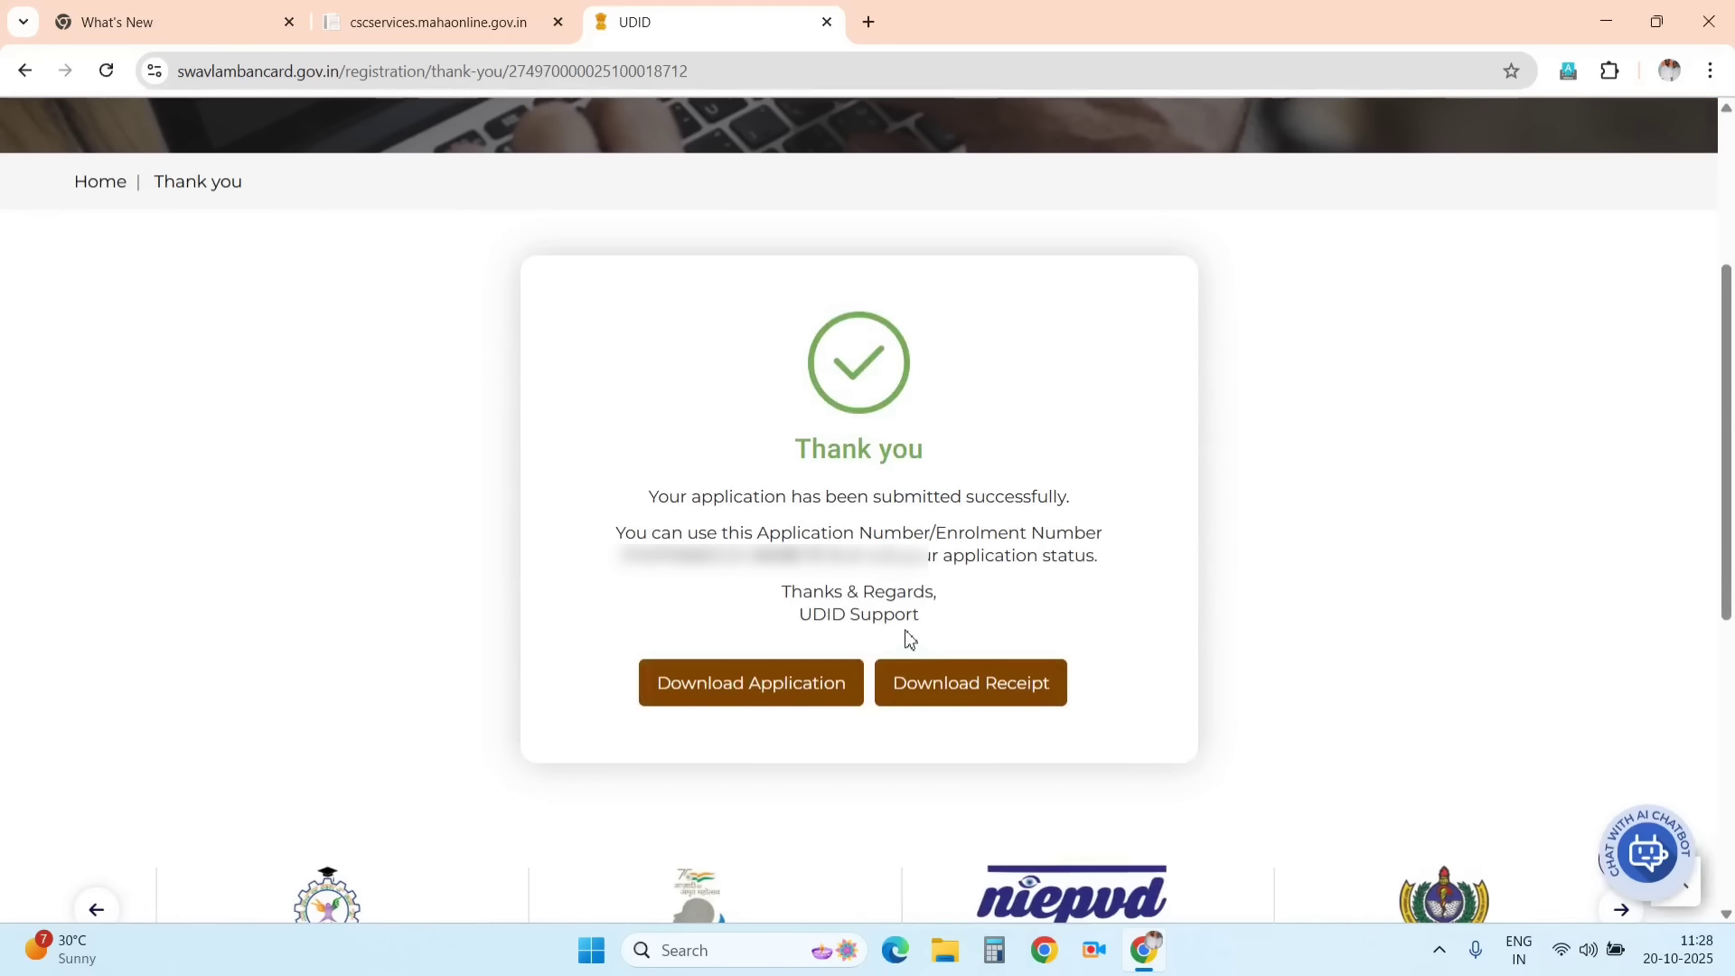
{"action": "left_click", "coordinate": [797, 703]}
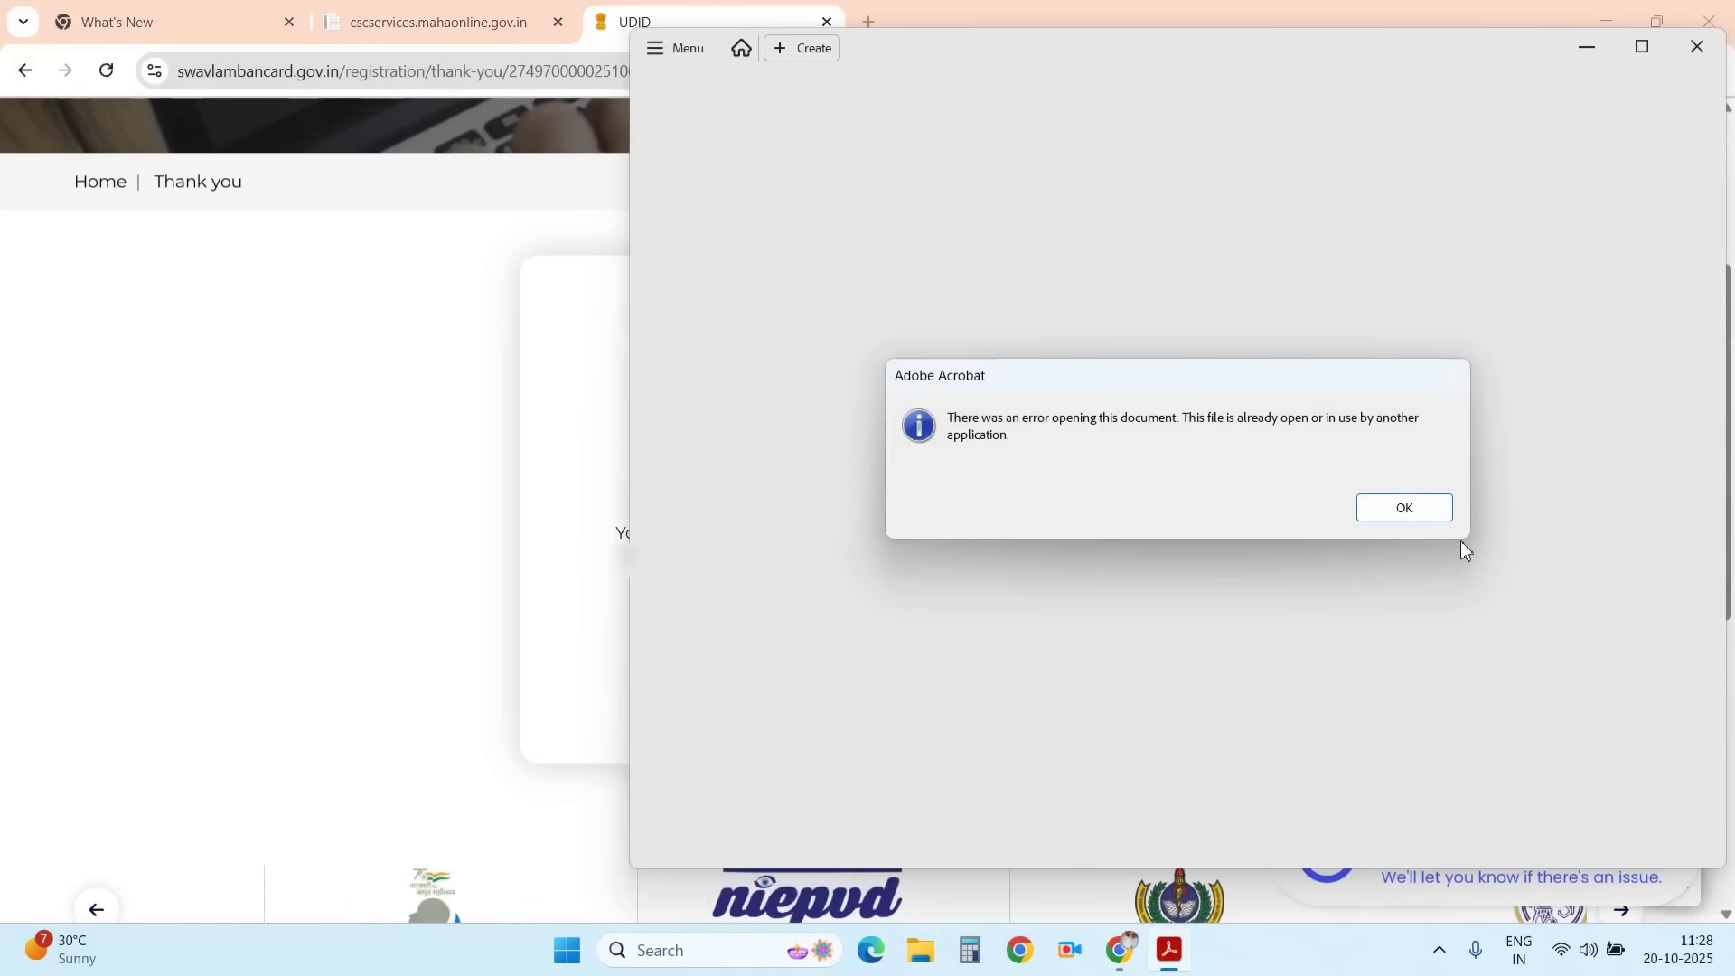
{"action": "left_click", "coordinate": [1421, 510]}
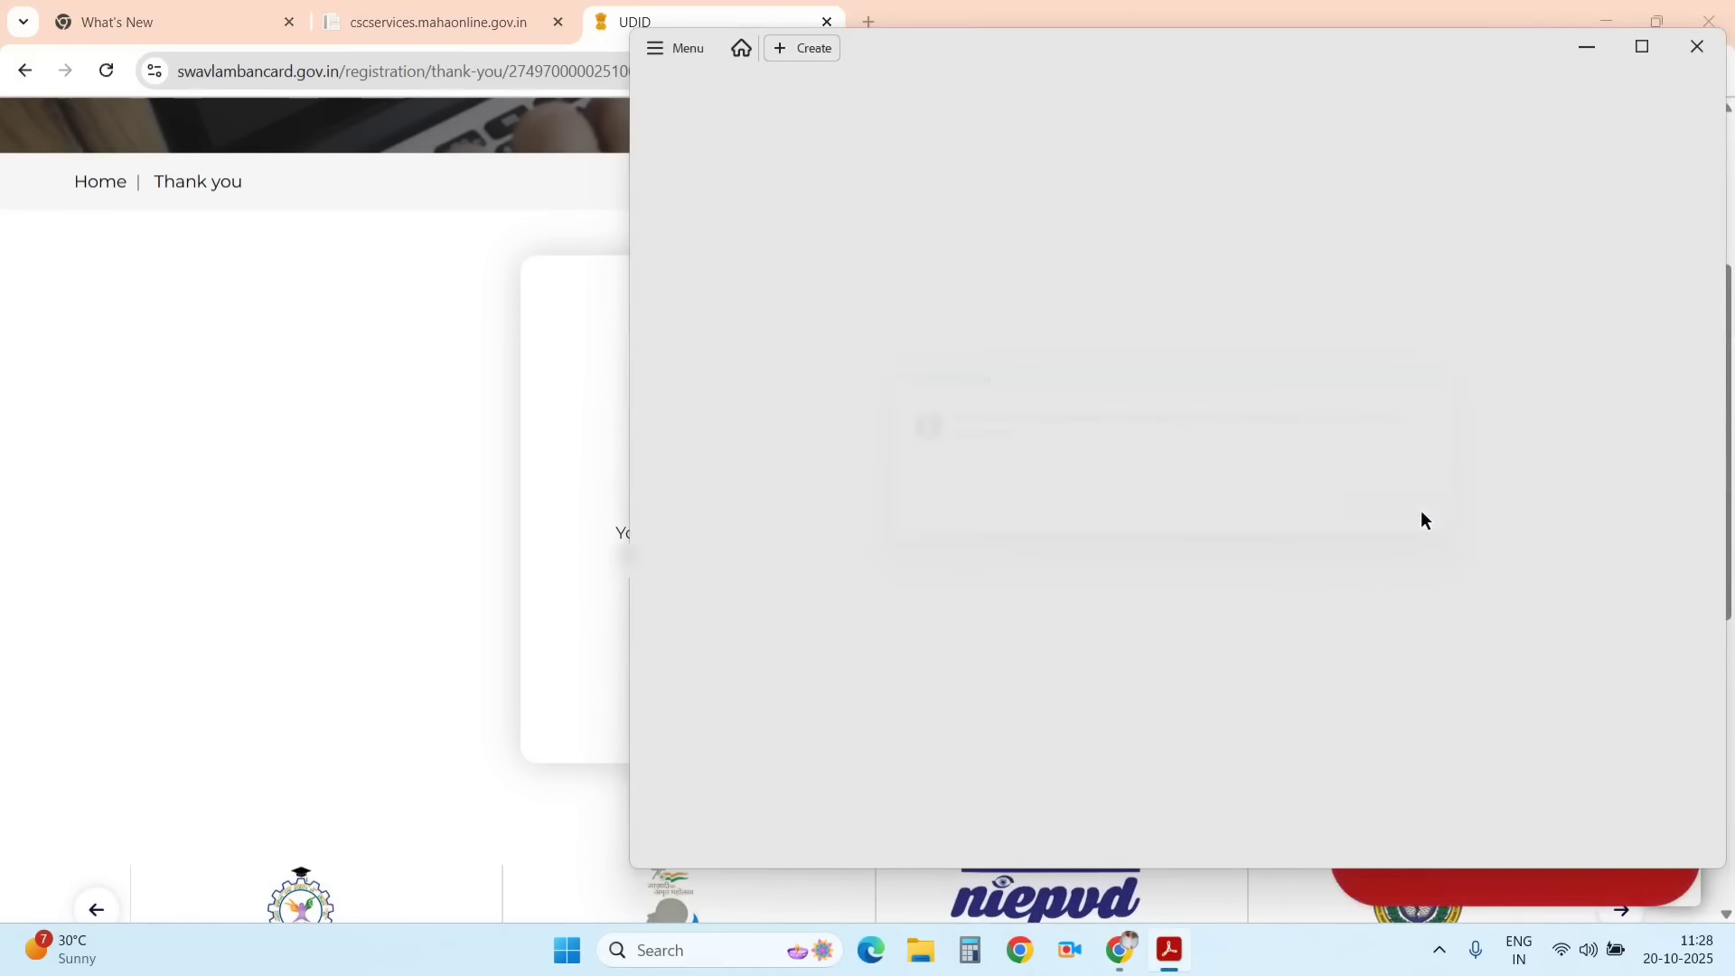
{"action": "left_click", "coordinate": [1698, 46]}
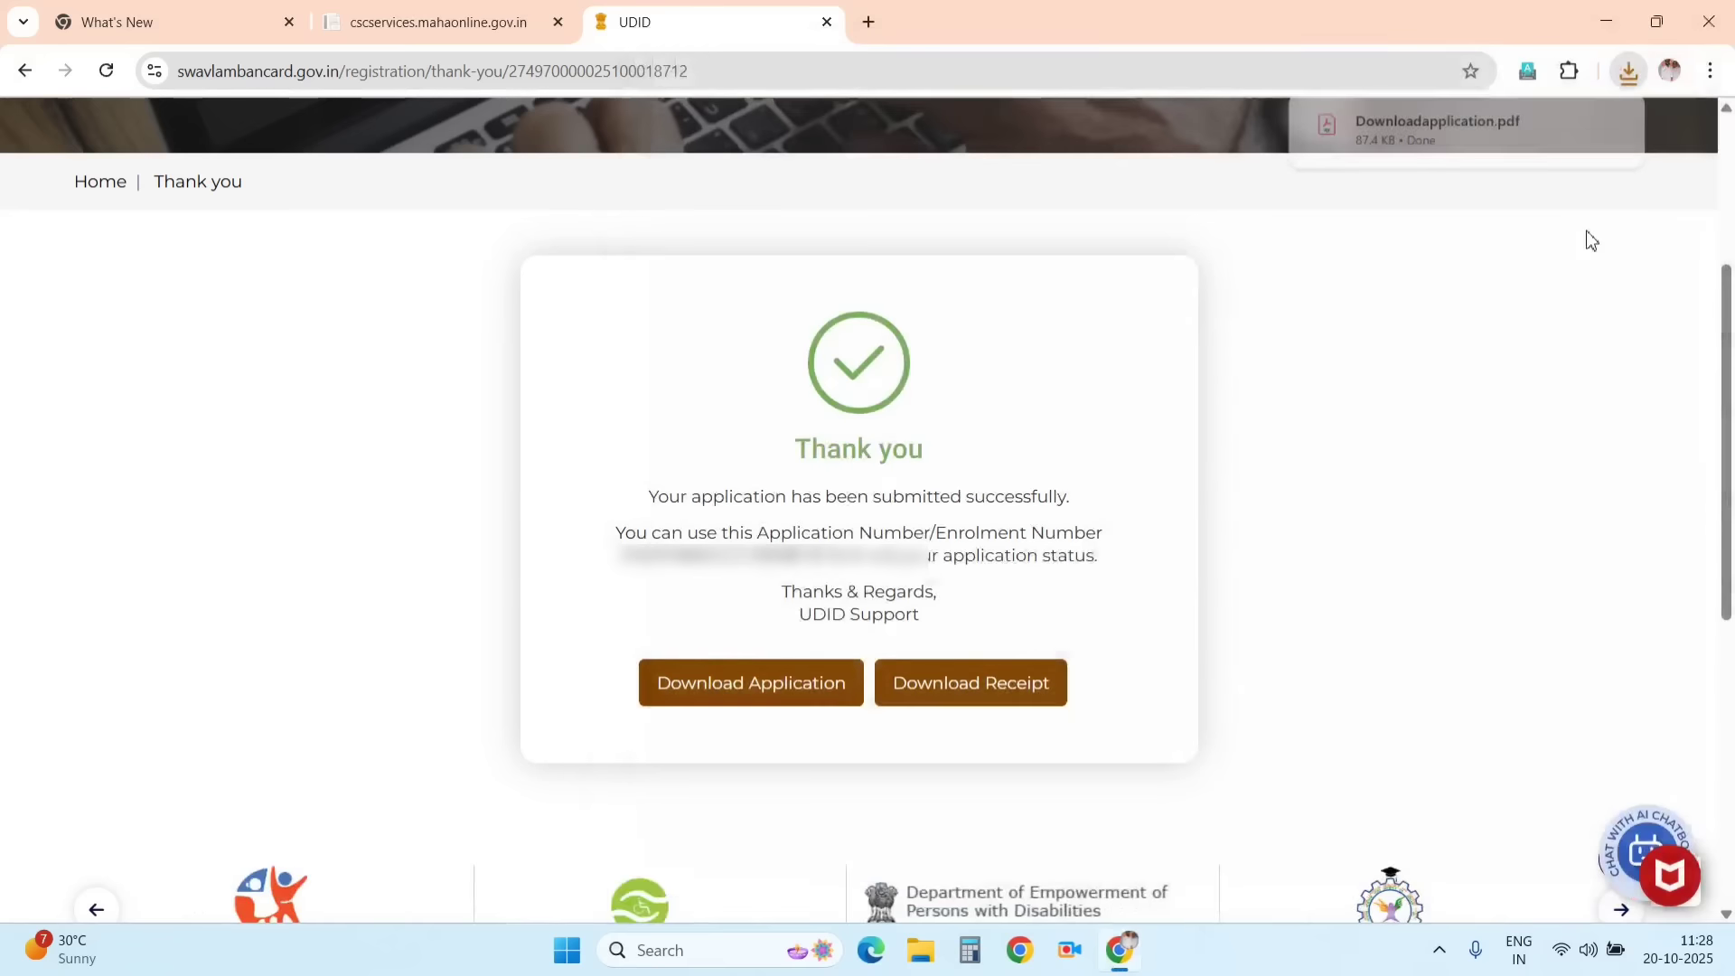
{"action": "left_click", "coordinate": [757, 692]}
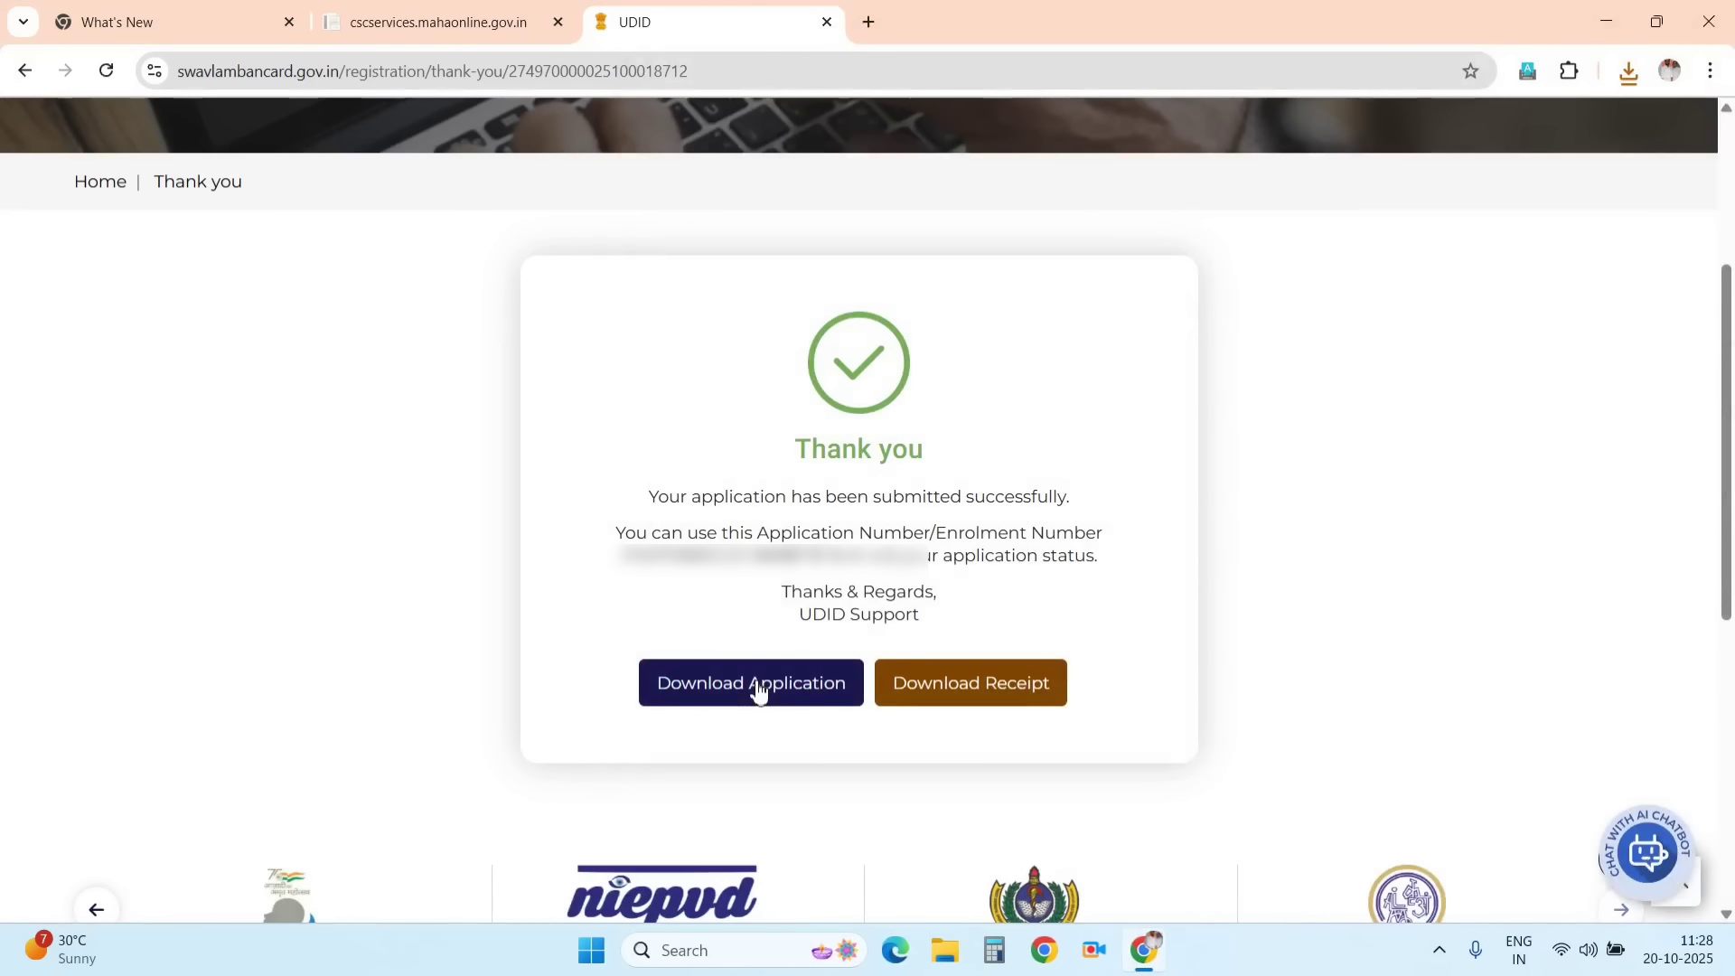
Step: Review the application PDF in full-screen Acrobat, then download and open Downloadreceipt.pdf
{"action": "left_click", "coordinate": [1643, 47]}
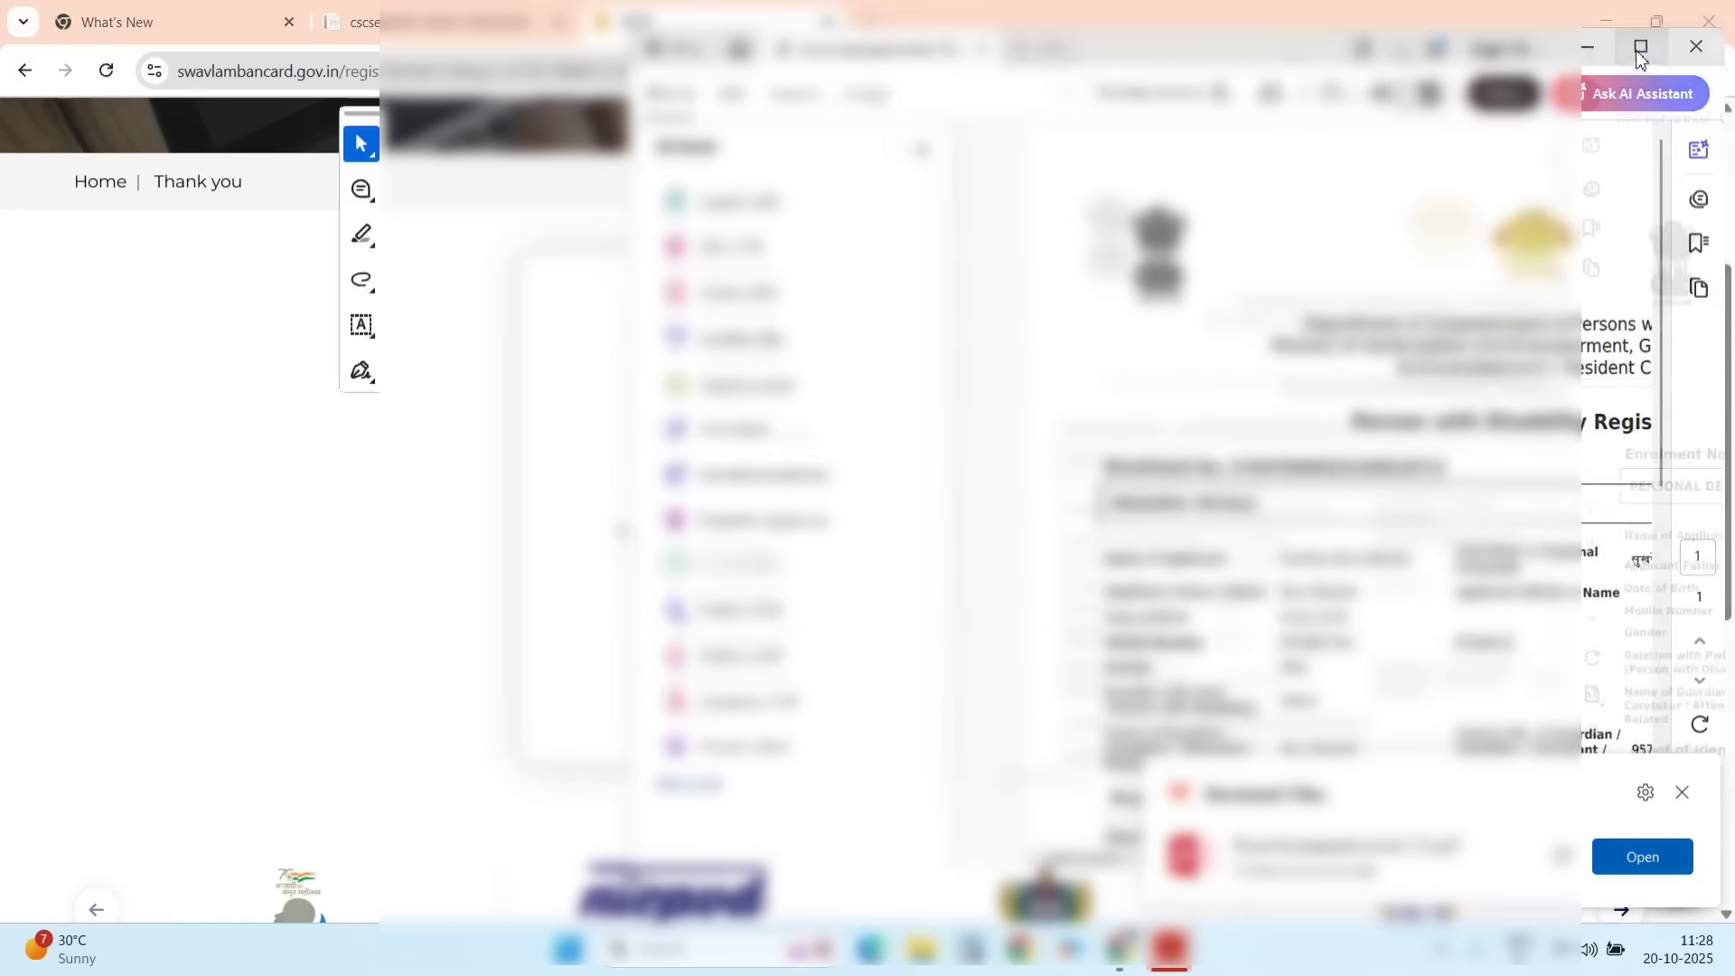
{"action": "left_click", "coordinate": [293, 121]}
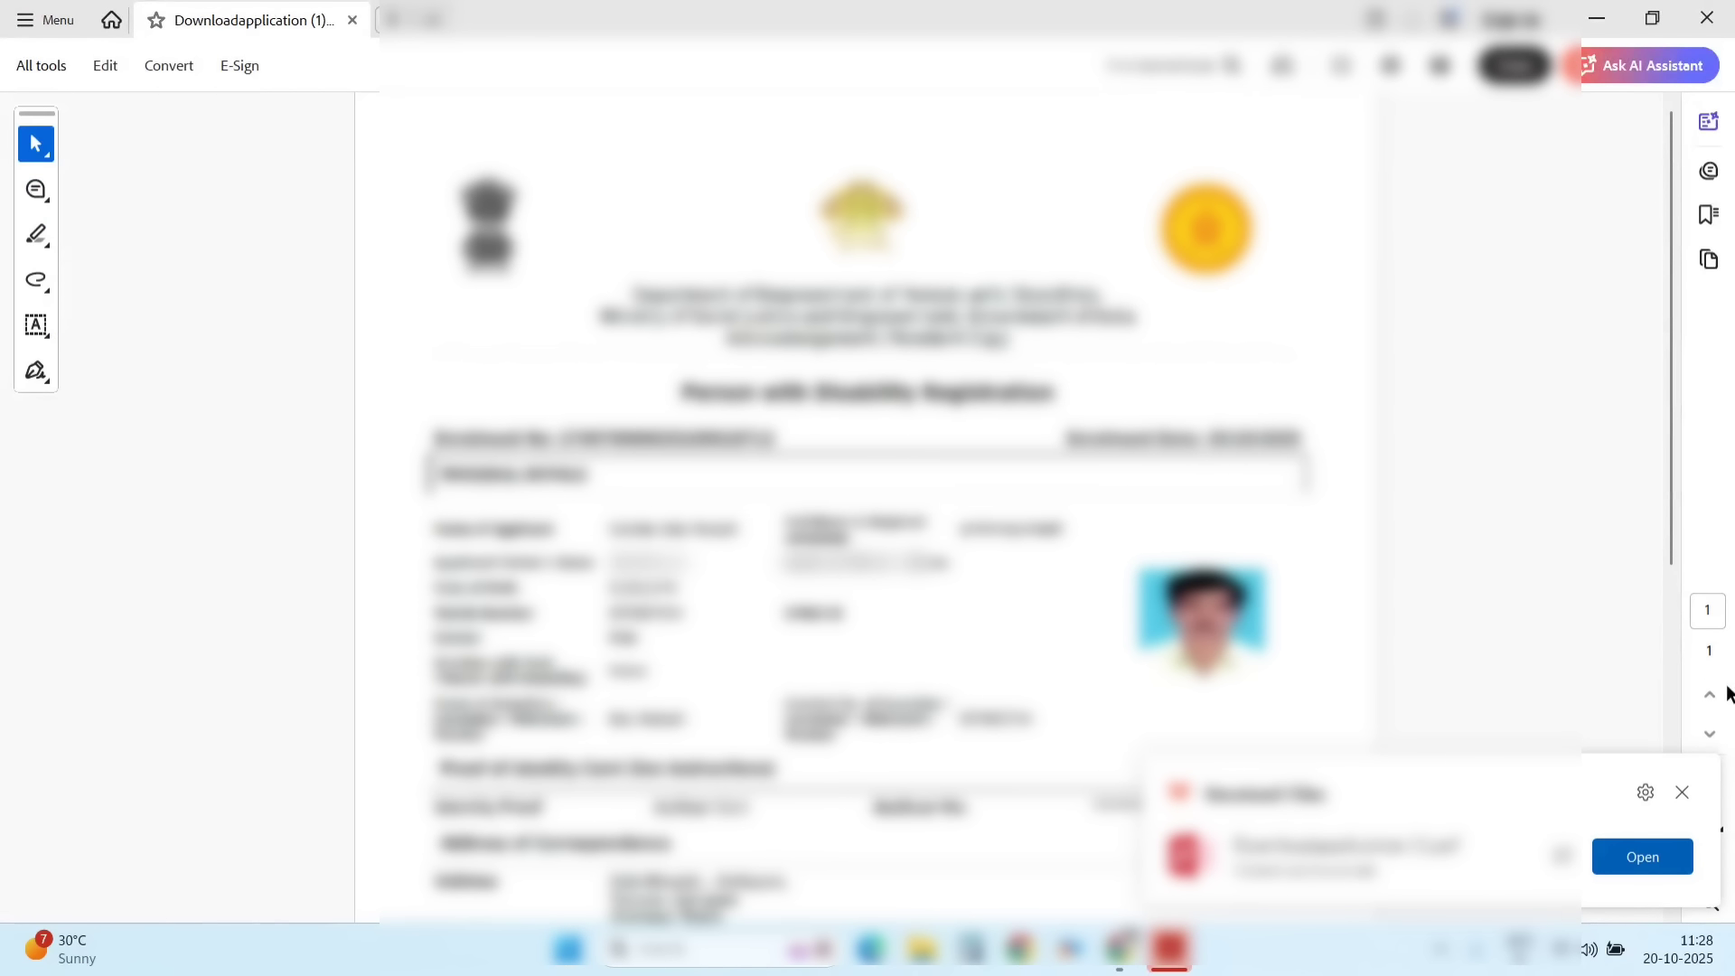
{"action": "left_click", "coordinate": [1682, 793]}
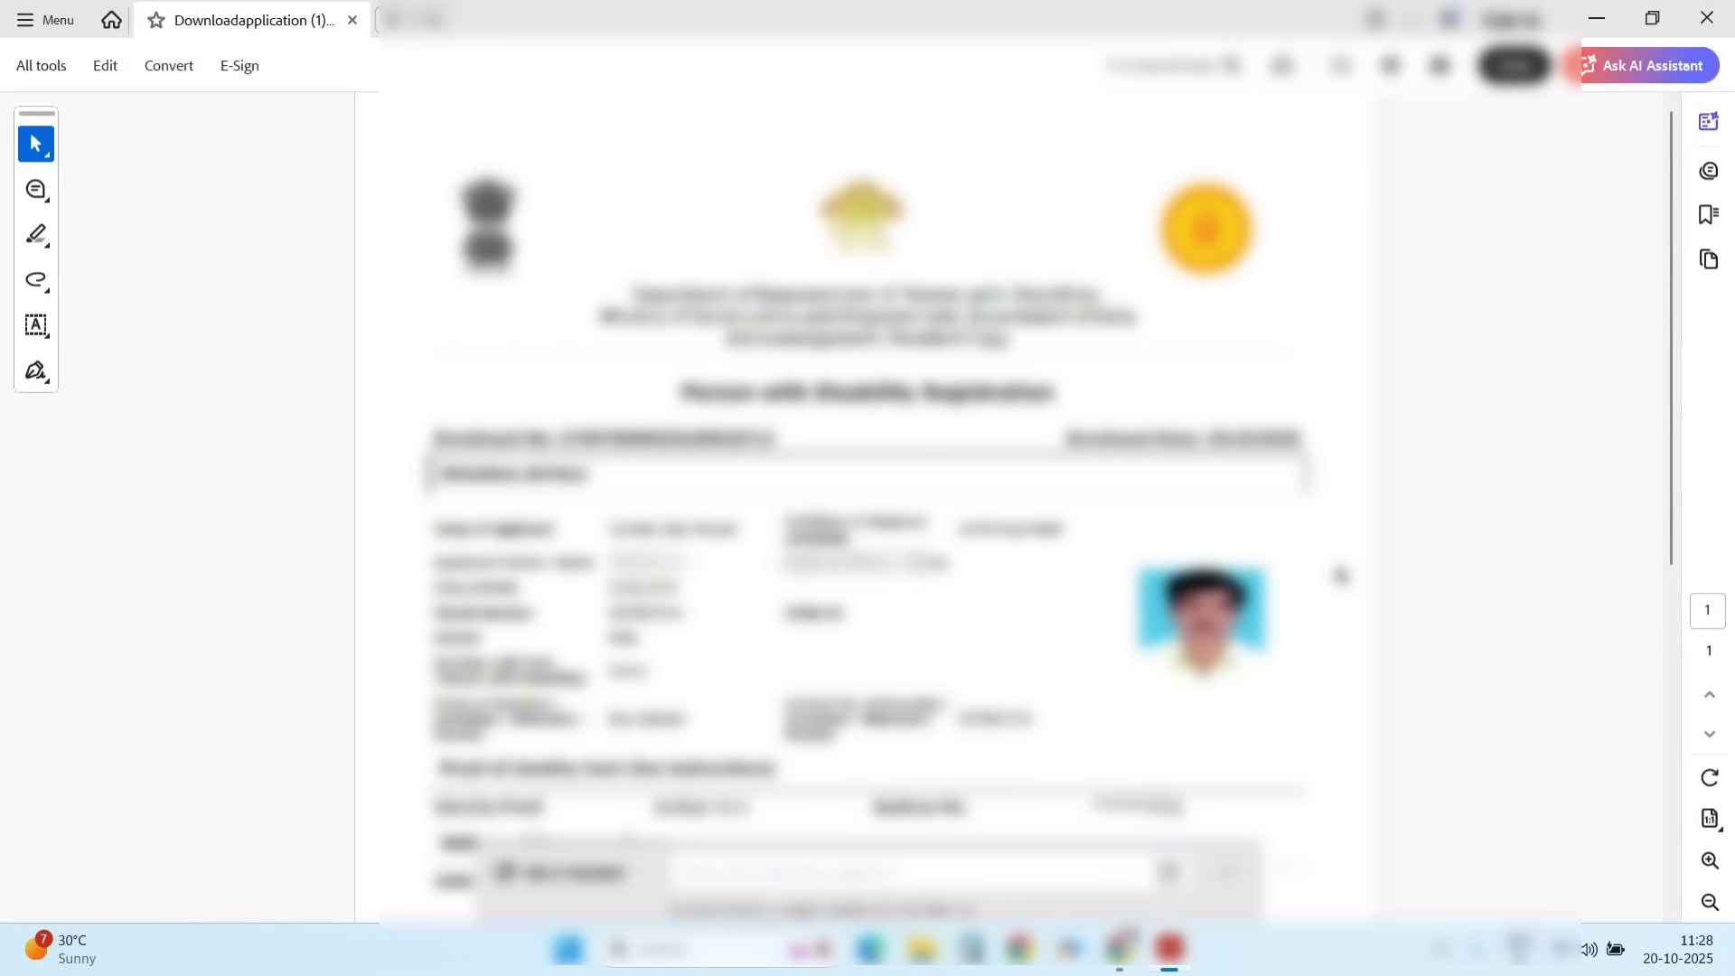
{"action": "scroll", "coordinate": [1340, 576], "scroll_direction": "down", "scroll_amount": 3}
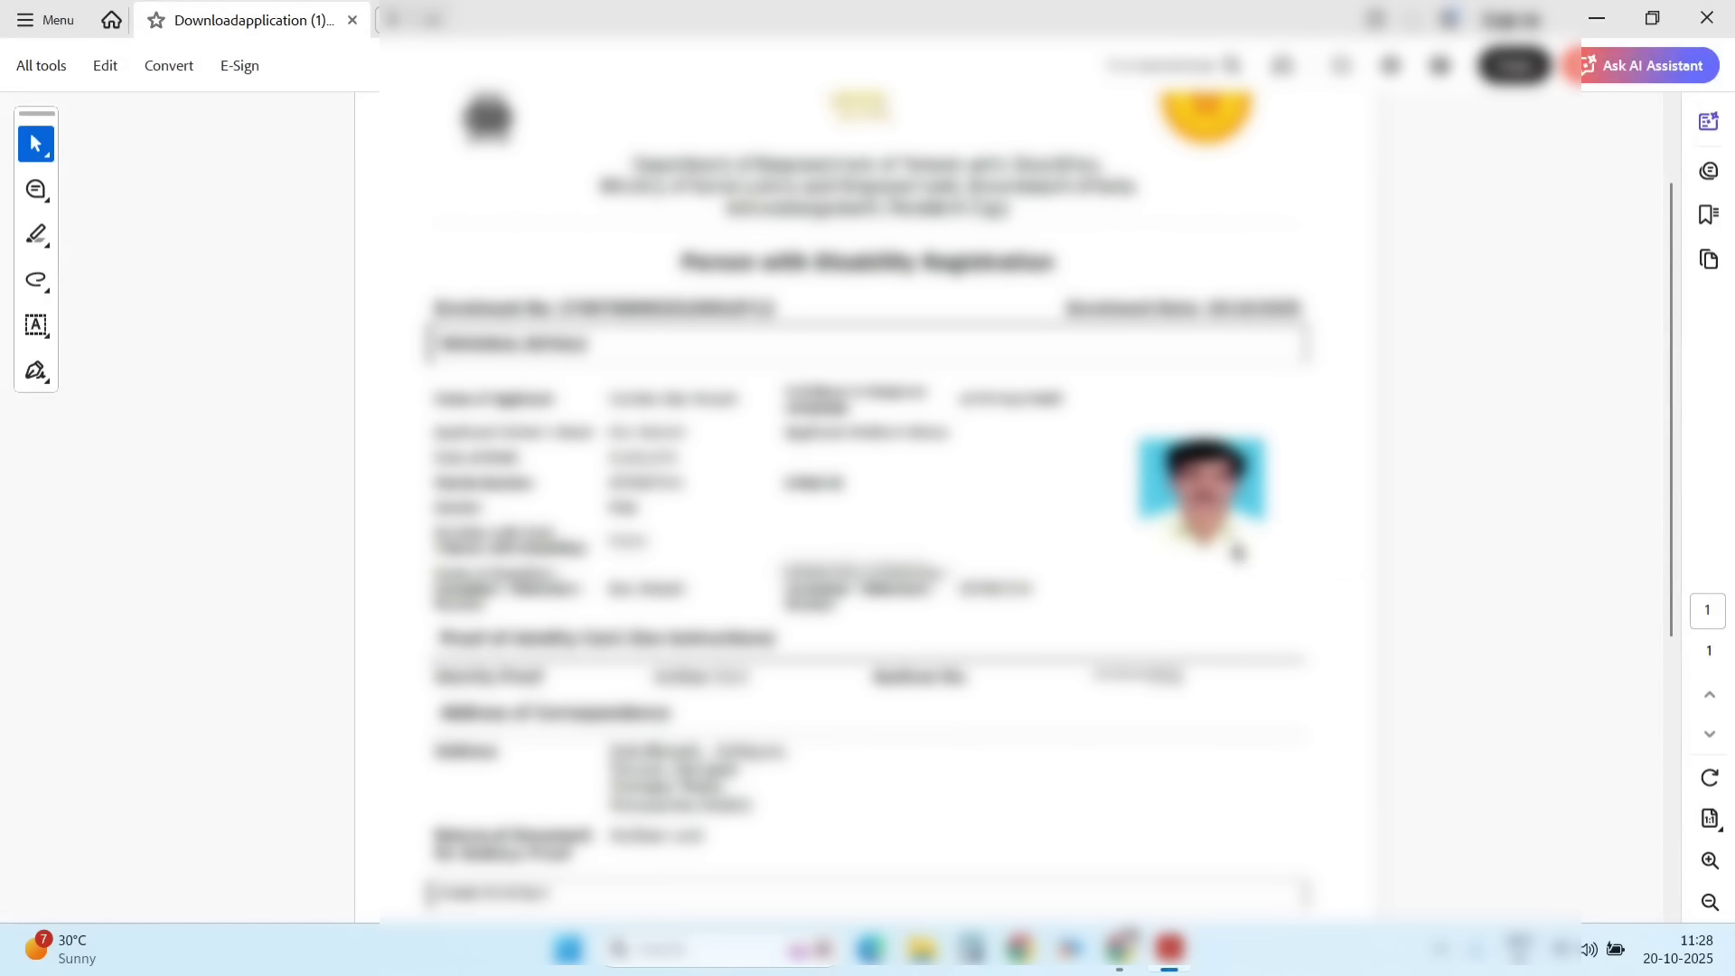
{"action": "scroll", "coordinate": [1537, 515], "scroll_direction": "down", "scroll_amount": 10}
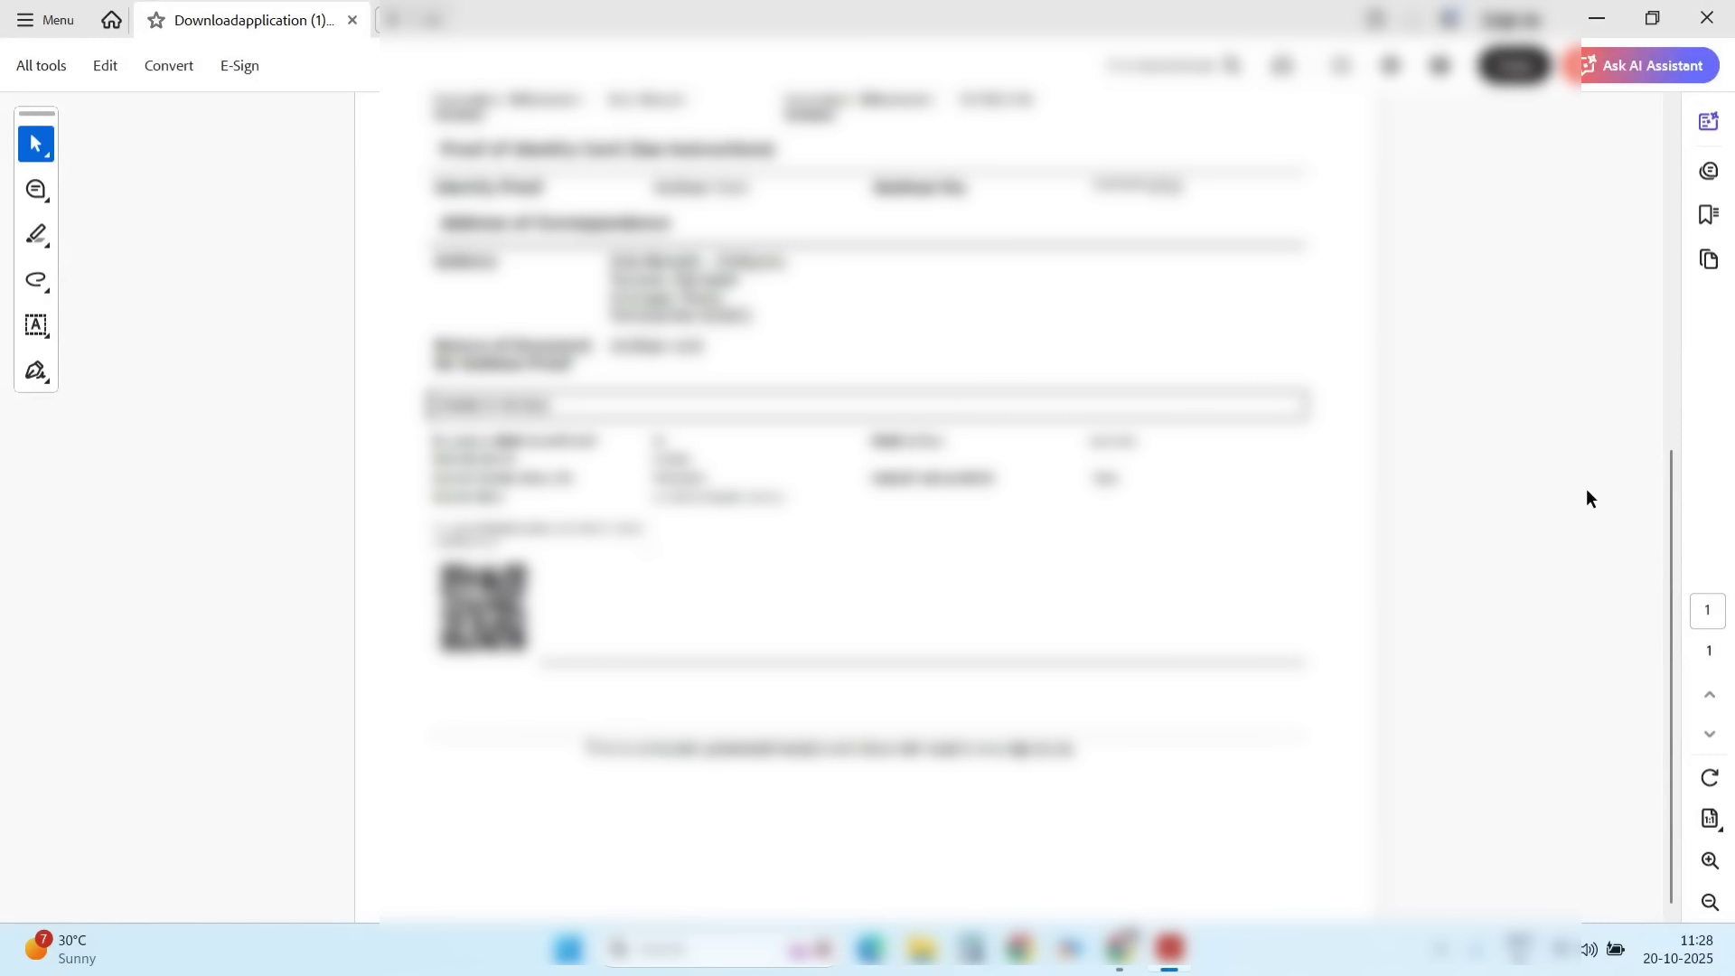
{"action": "scroll", "coordinate": [1590, 499], "scroll_direction": "up", "scroll_amount": 13}
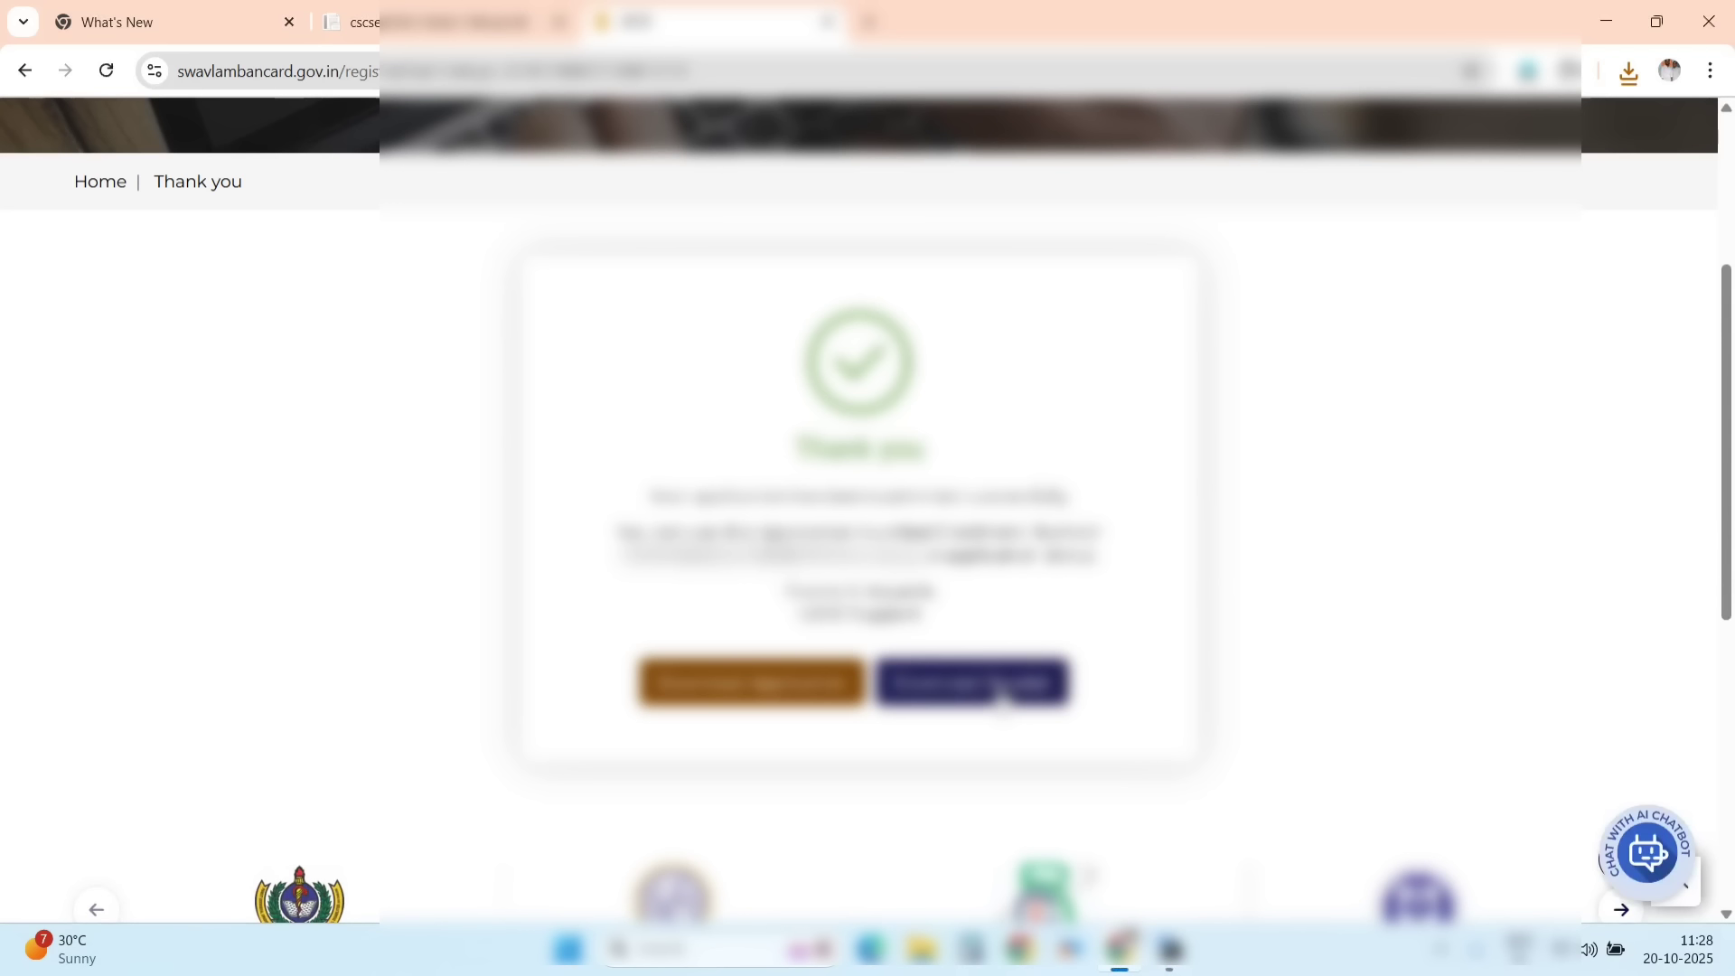
{"action": "left_click", "coordinate": [998, 690]}
{"action": "left_click", "coordinate": [1327, 203]}
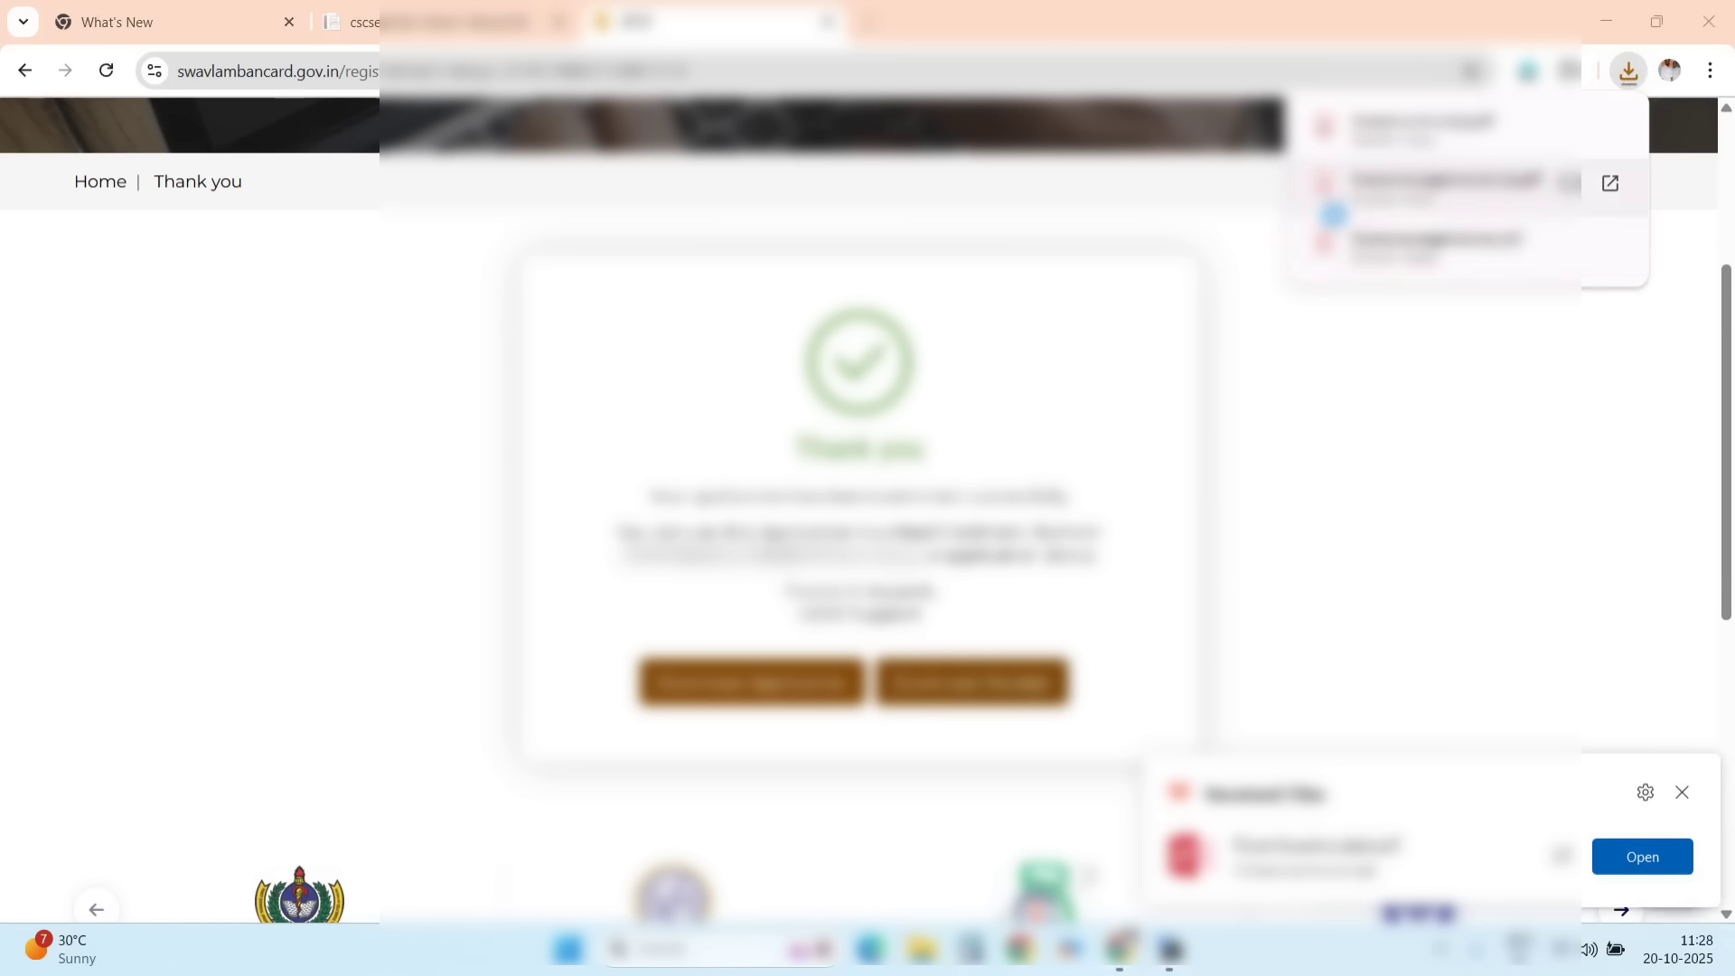